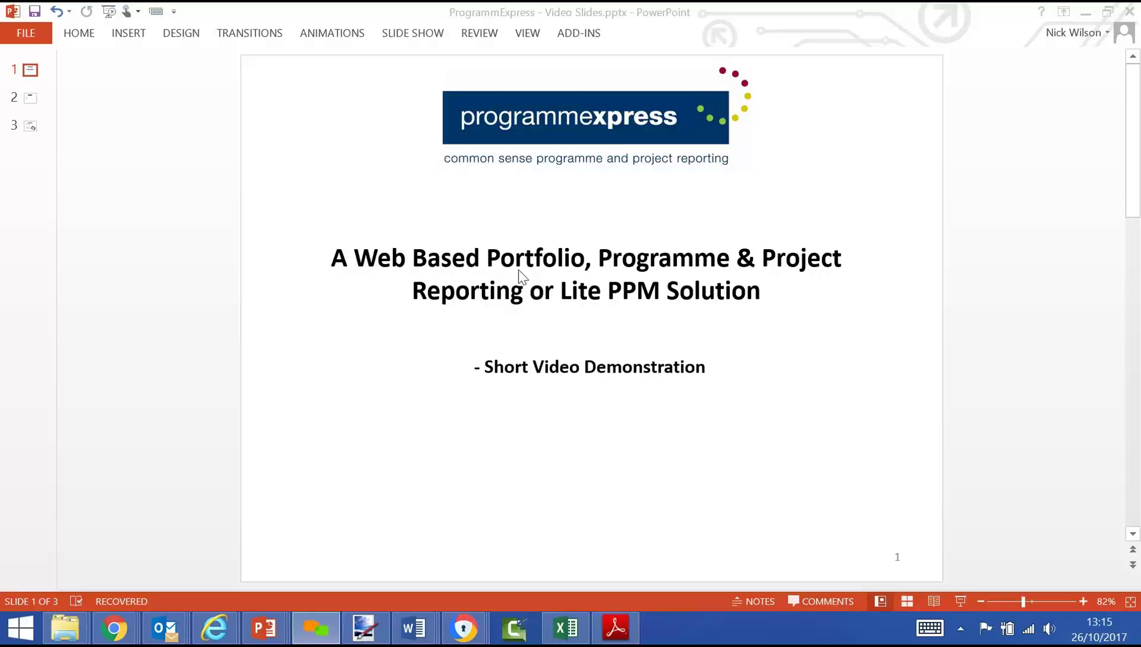
Step: Move to the aims slide in PowerPoint, then go to the ProgrammeExpress login page in Chrome
left_click(31, 101)
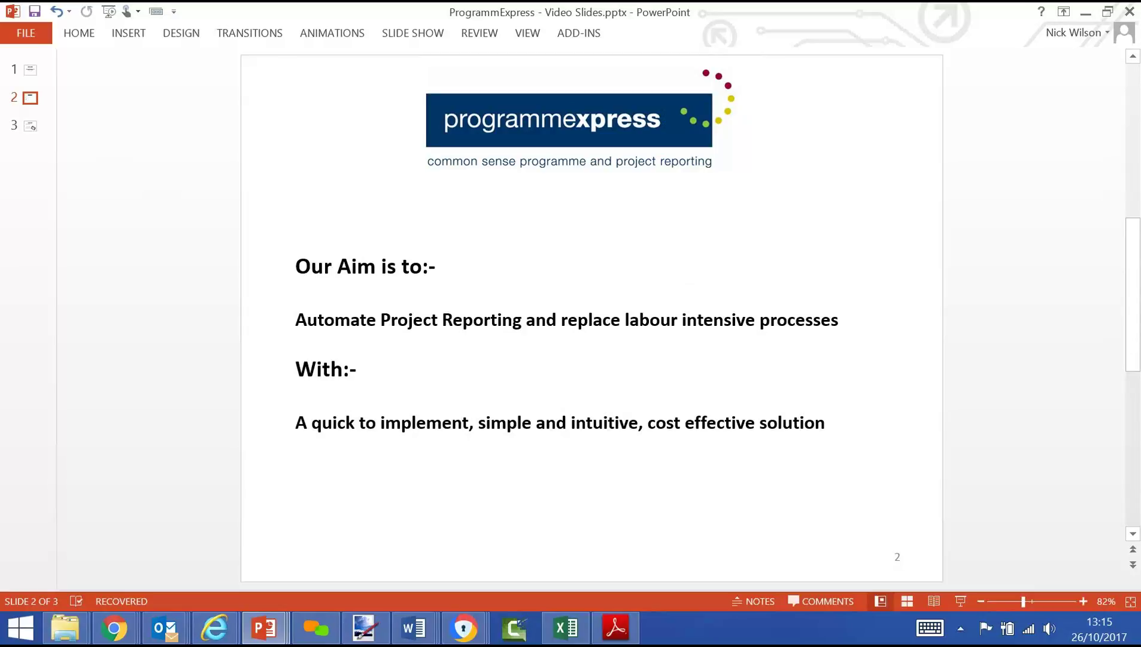
key("alt+Tab")
key("alt+Tab")
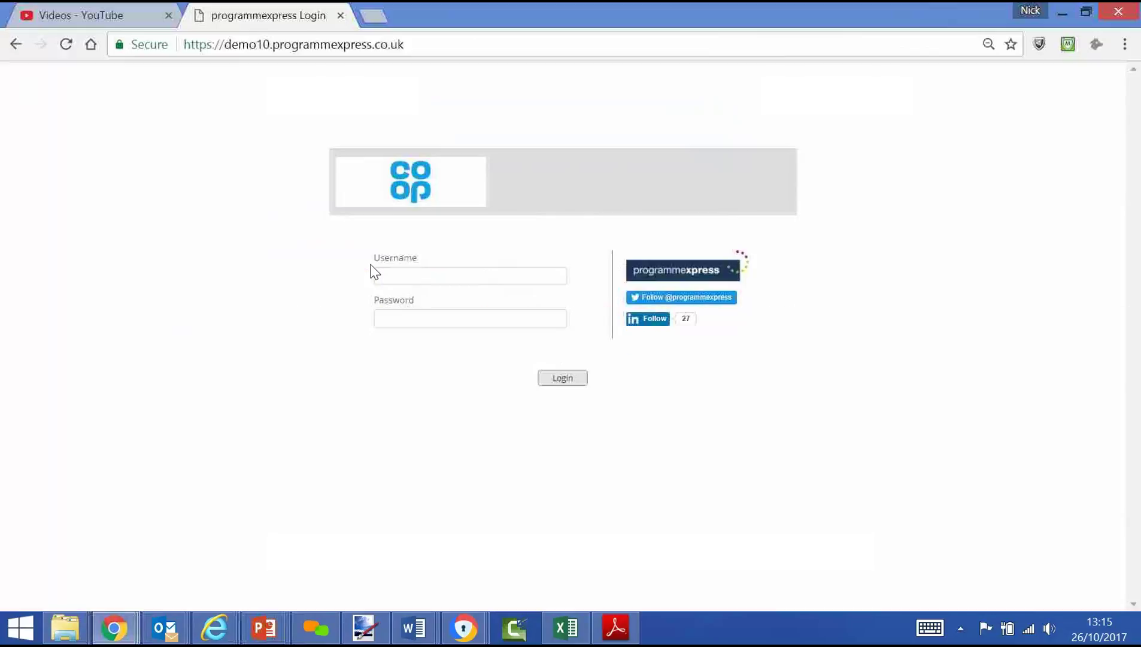
left_click(373, 271)
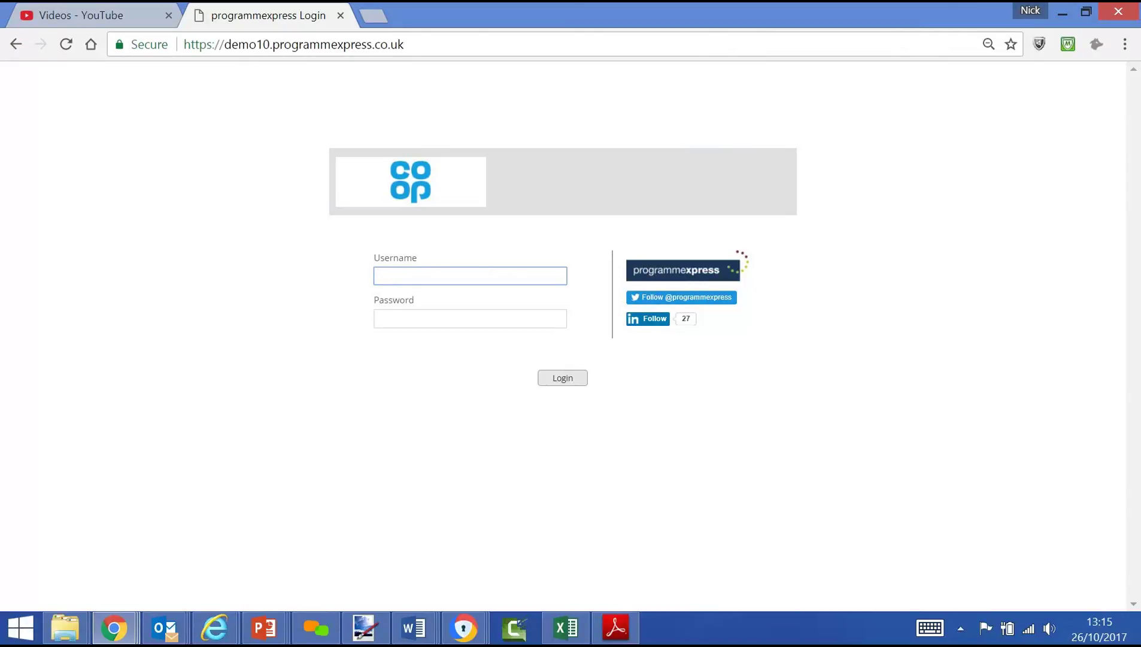
Step: Log in with the saved admin username and its password to reach the Projects Portfolio page
key("Down")
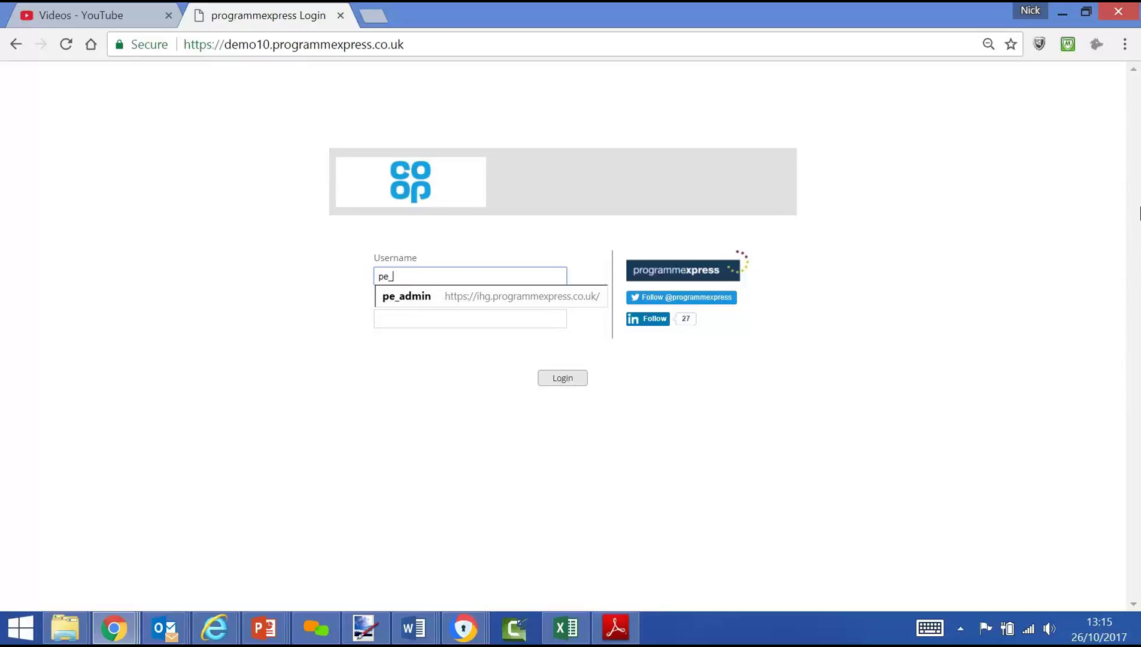
type("n")
key("Tab")
type("p")
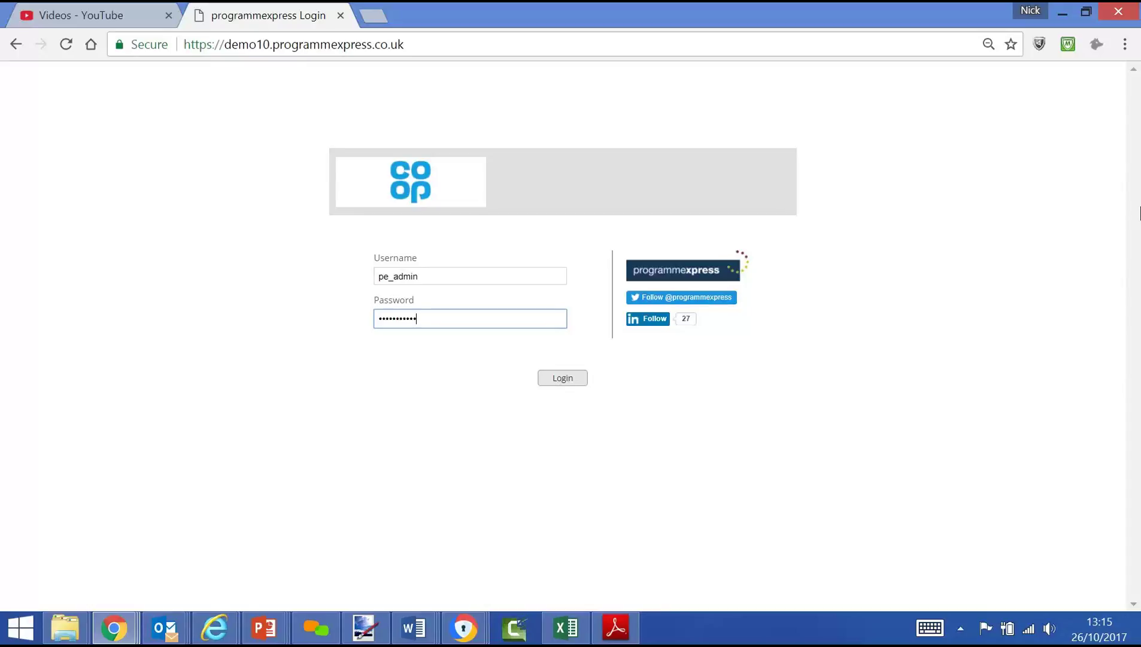
key("Return")
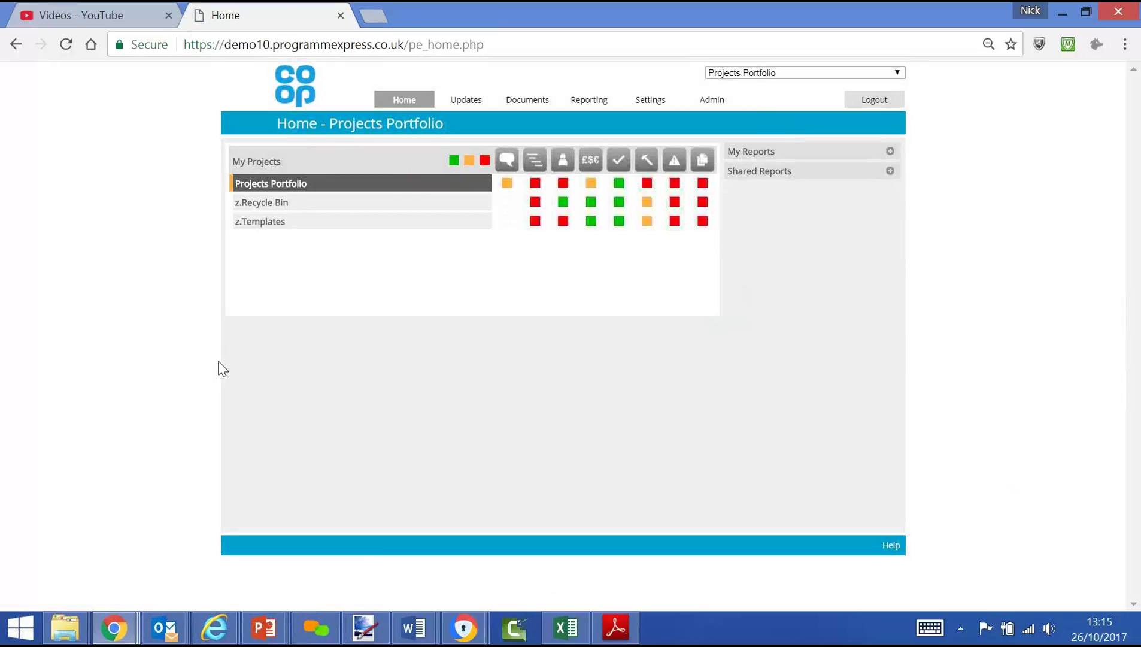
Step: Expand Projects Portfolio and Programme 1 in My Projects to reveal projects and RAG statuses
left_click(270, 187)
left_click(267, 204)
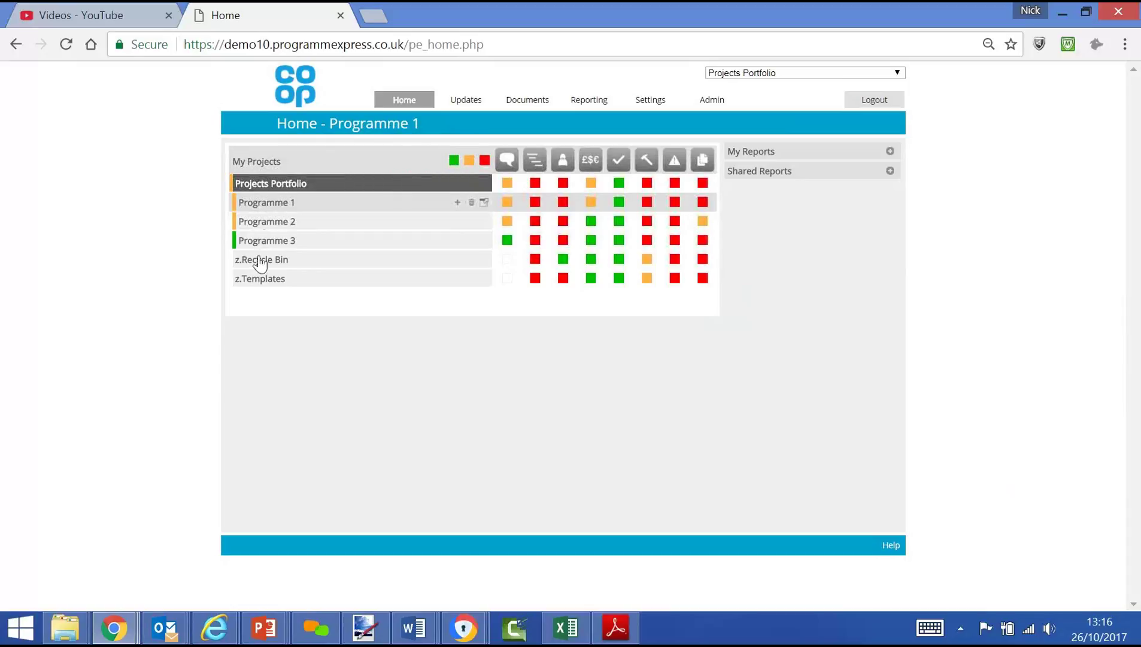
left_click(264, 298)
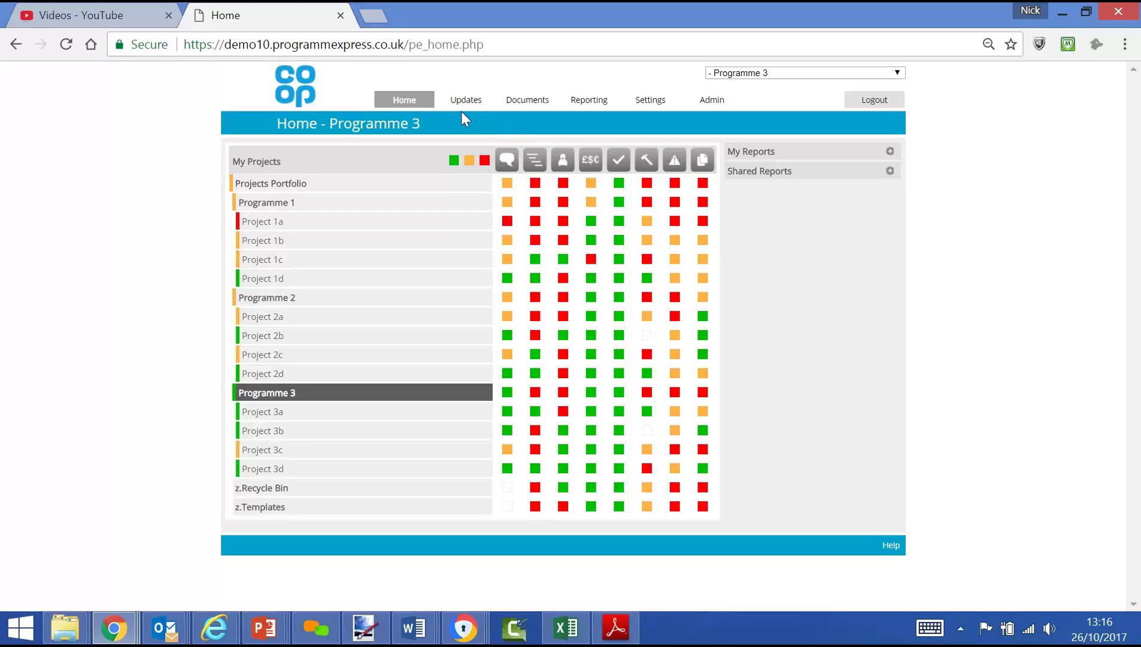
mouse_move(463, 110)
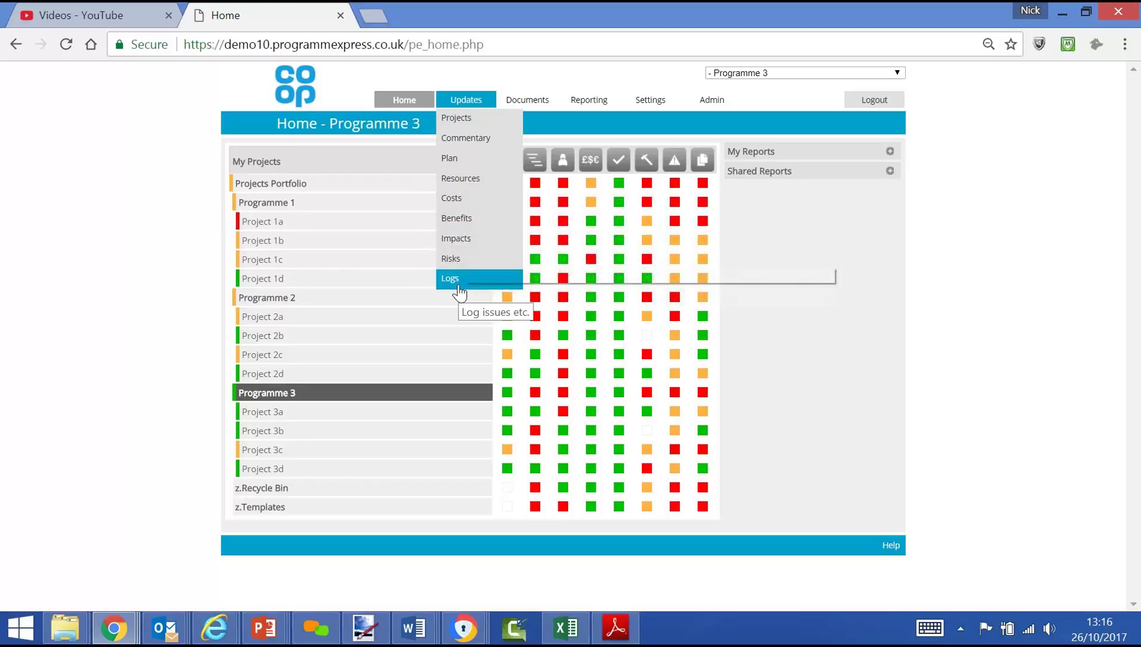
Step: Expand the My Reports and Shared Reports lists, then select /pe_home.php in the address bar
left_click(892, 152)
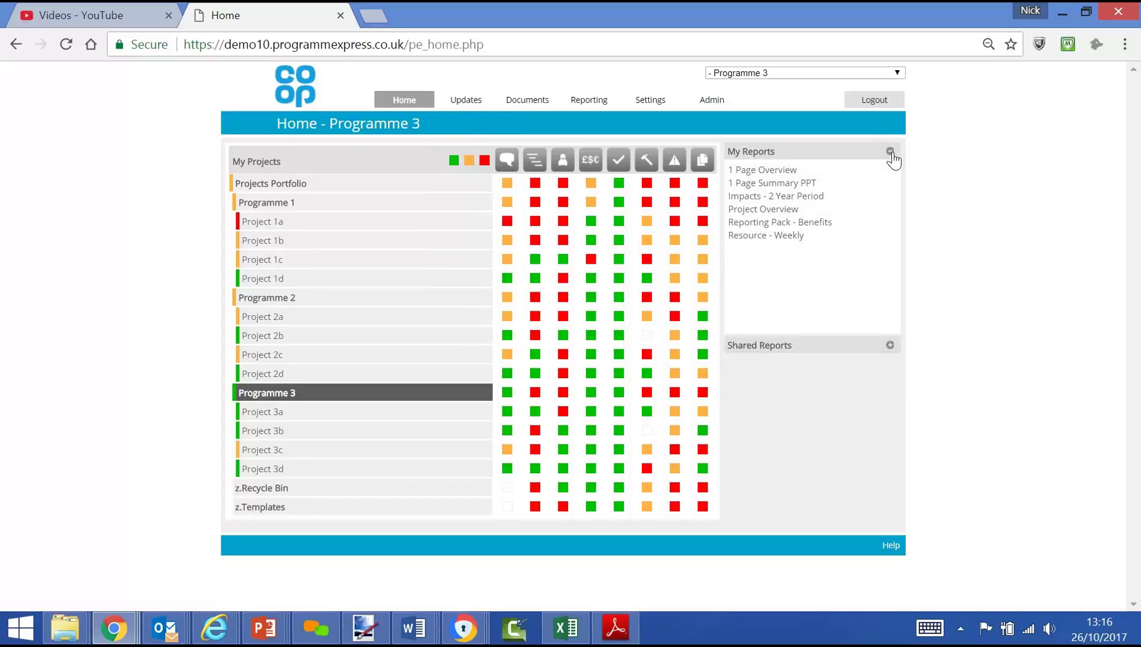
left_click(890, 346)
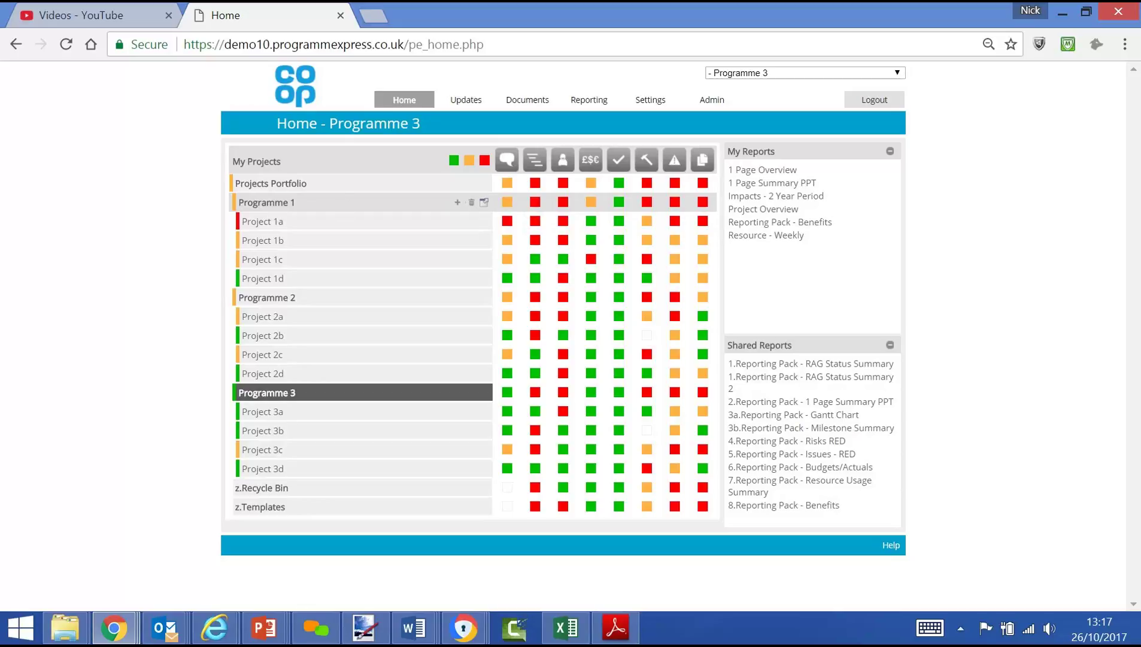
left_click(473, 45)
double_click(474, 44)
left_click_drag(473, 44, 406, 45)
Step: Load the site root login page and sign in as the regular user with their password
key("BackSpace")
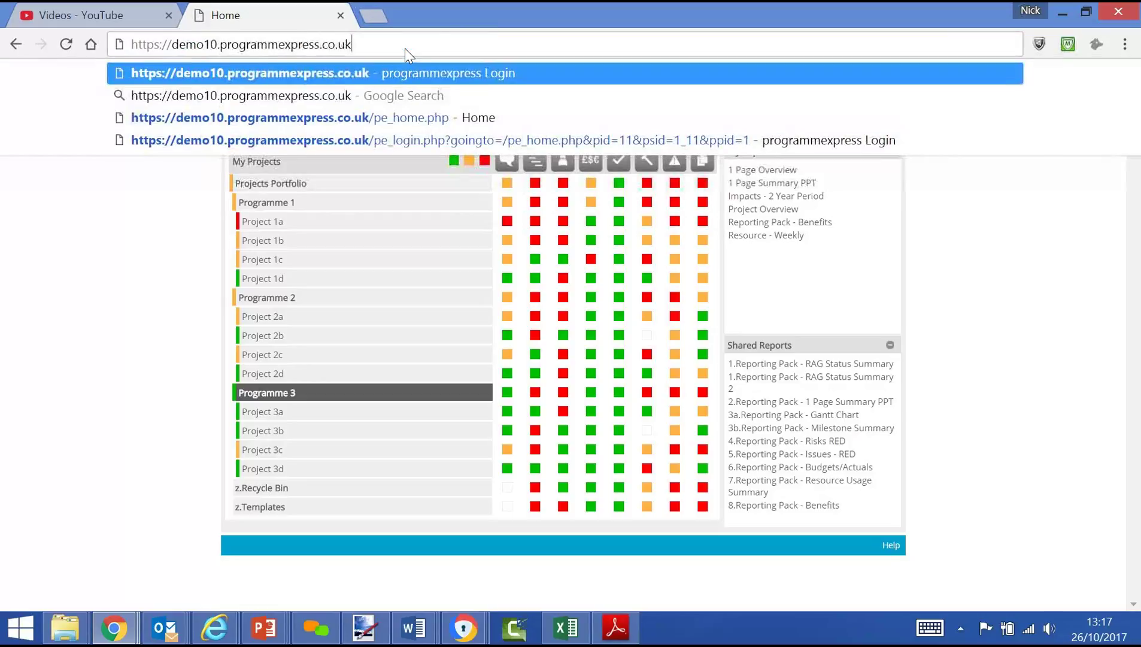
key("Return")
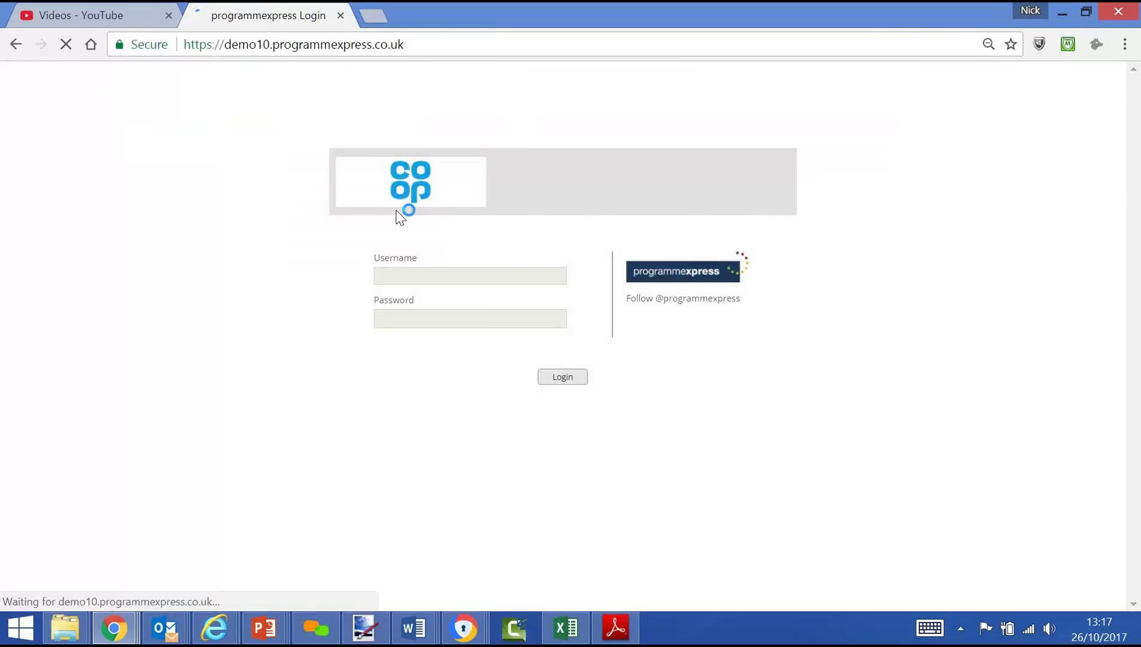
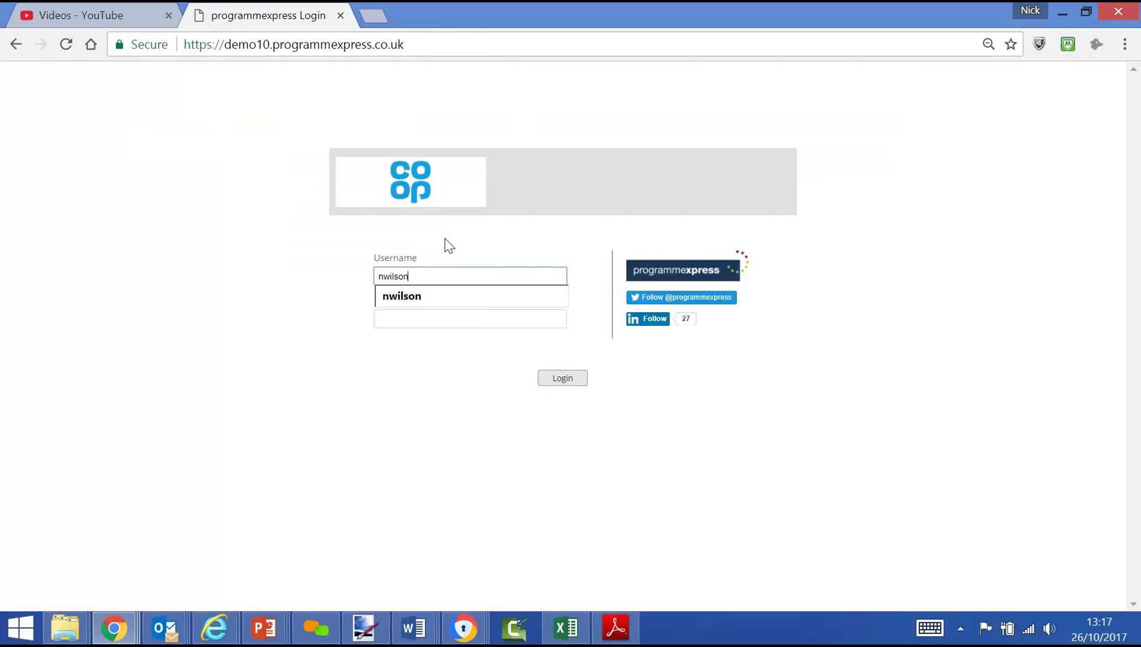
key("Tab")
type("*")
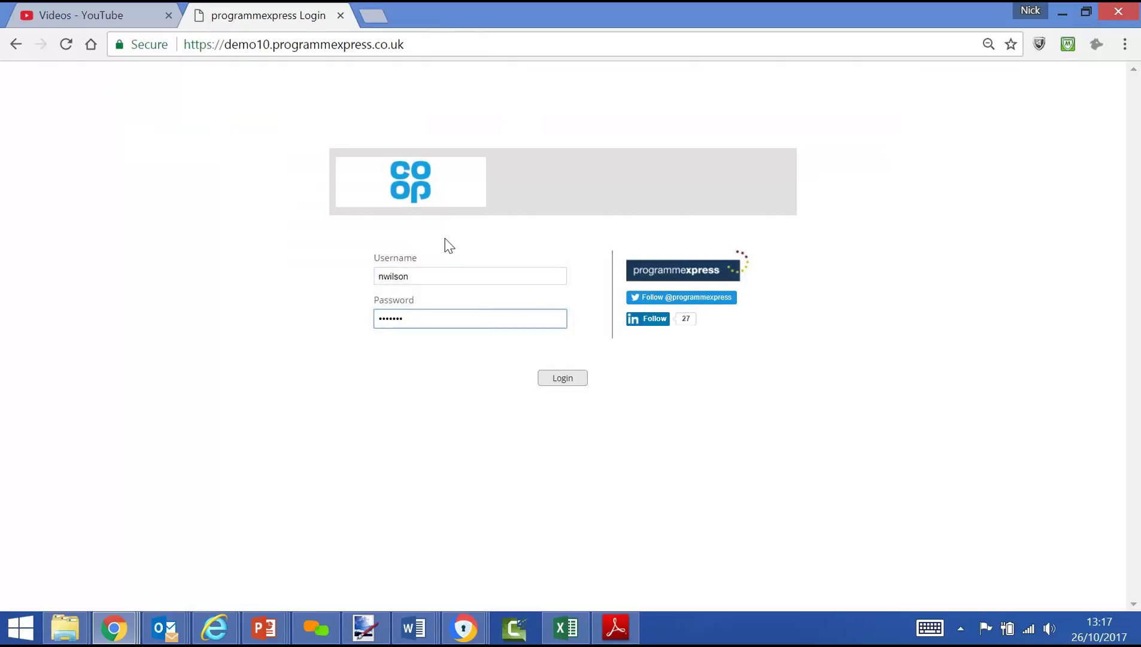
key("Return")
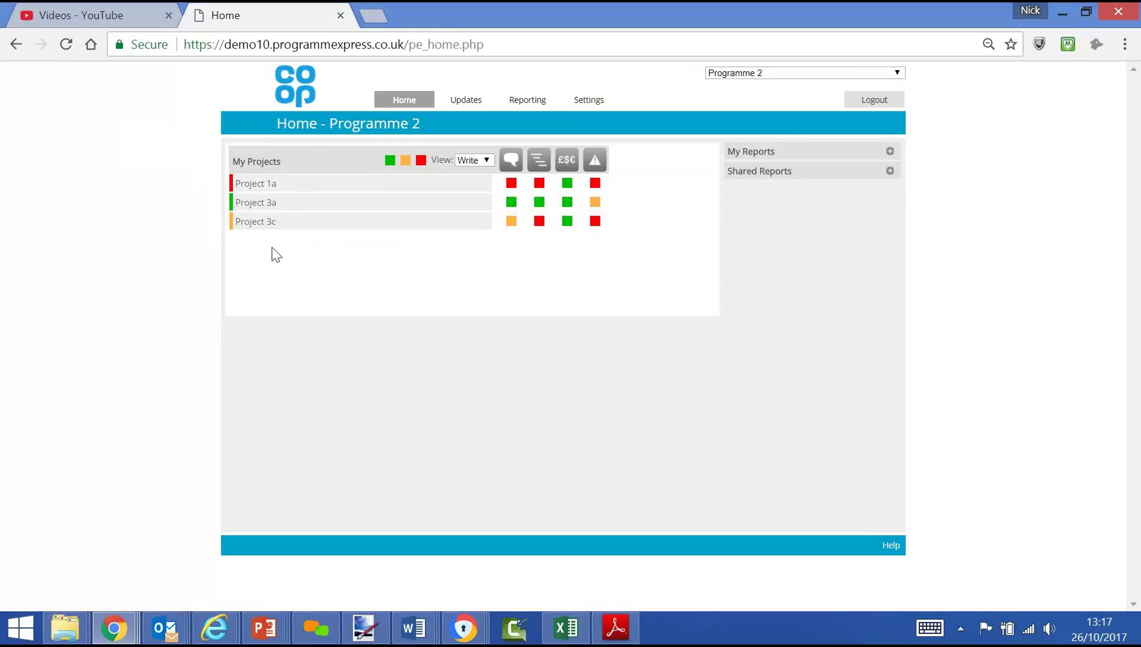
Step: Check the Read/Write/All view options, keep Write, and select Project 1a as current project
mouse_move(470, 182)
left_click(472, 163)
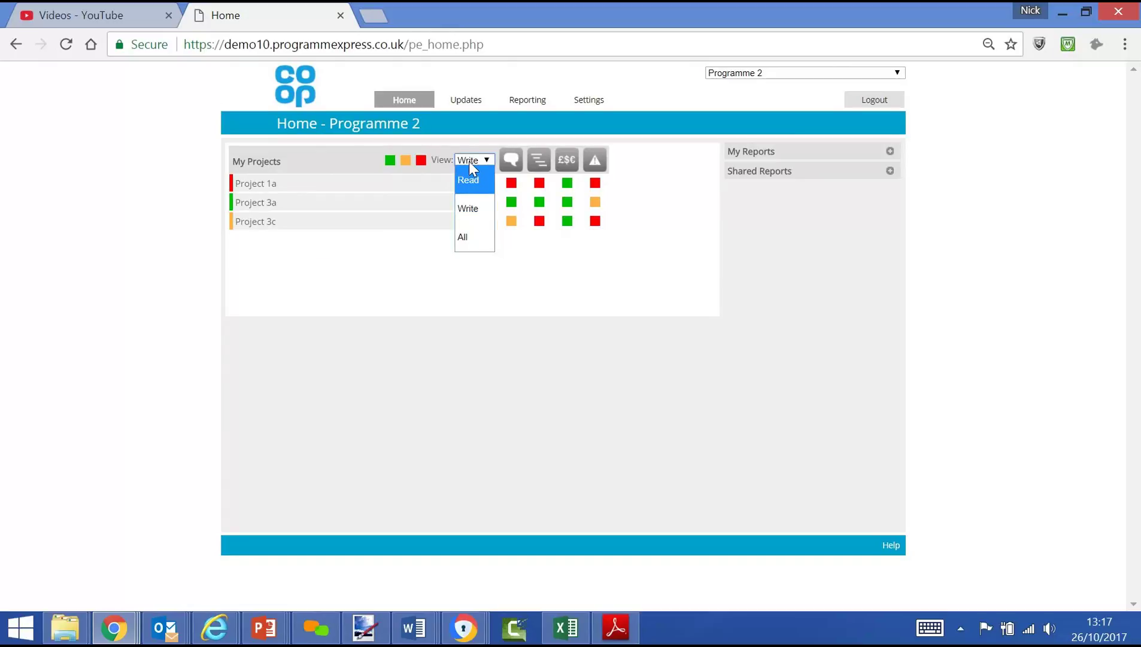
left_click(470, 163)
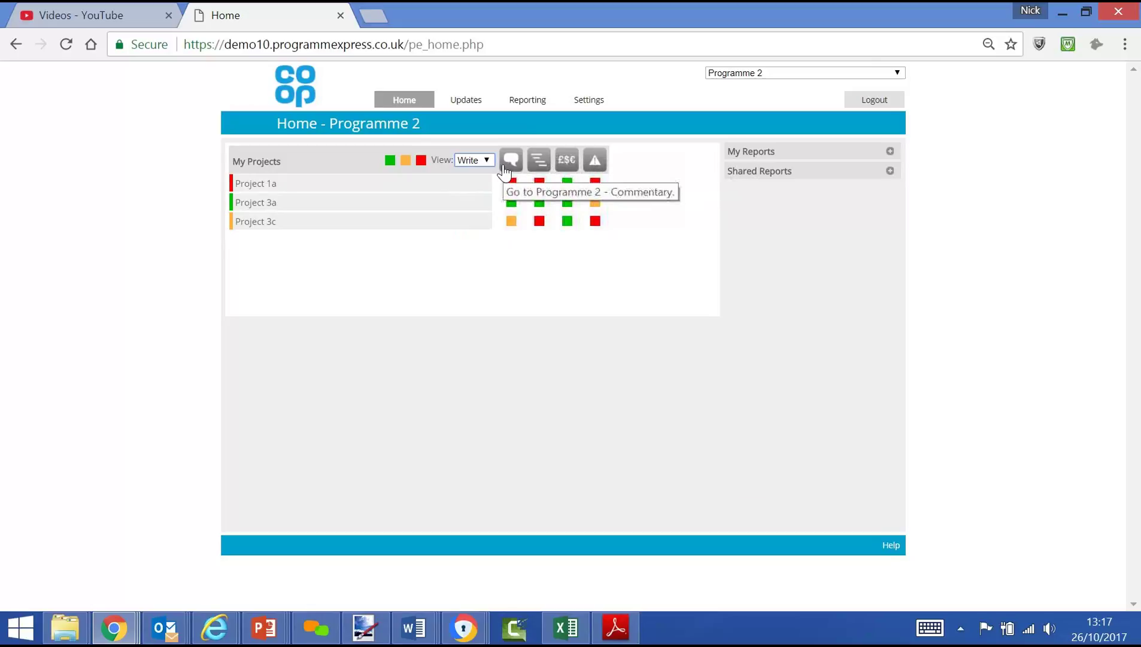
left_click(261, 189)
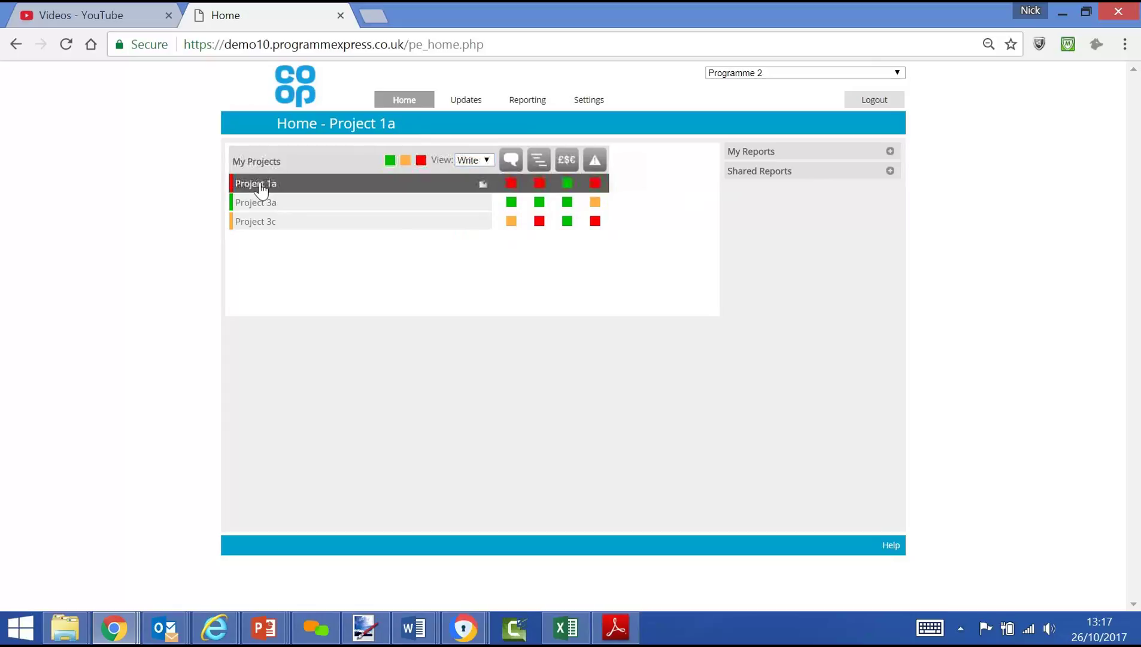
Step: Open Project 1a's commentary and start Overall, Achieved Last Period and Focus For Next Period comments
left_click(510, 184)
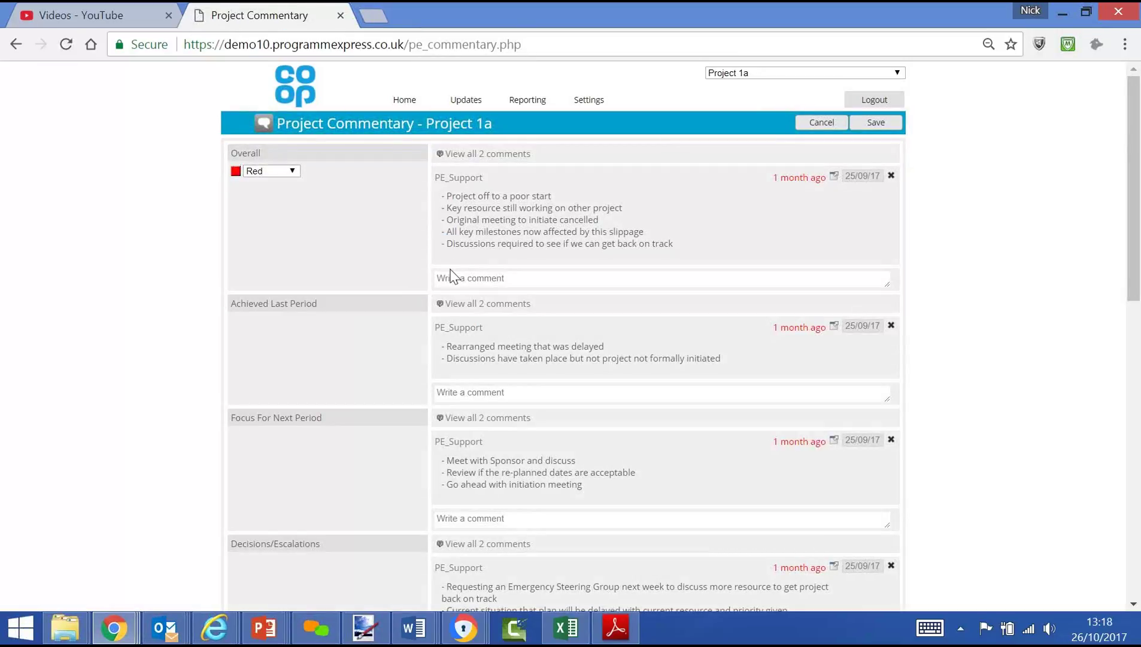
left_click(467, 278)
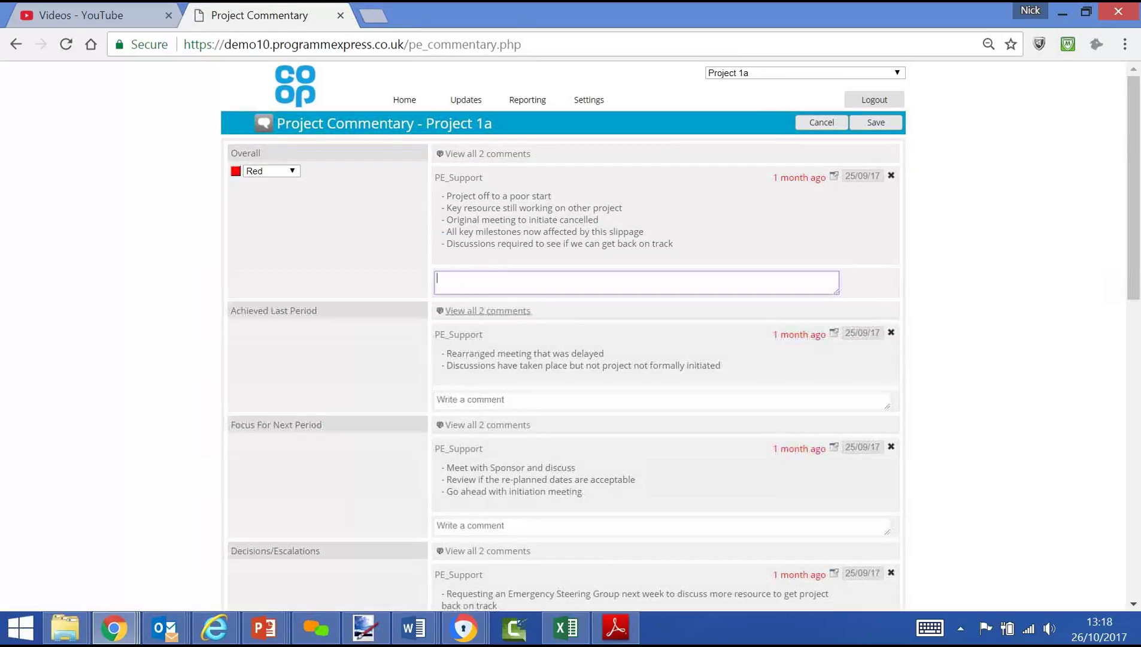
left_click(457, 396)
left_click(464, 525)
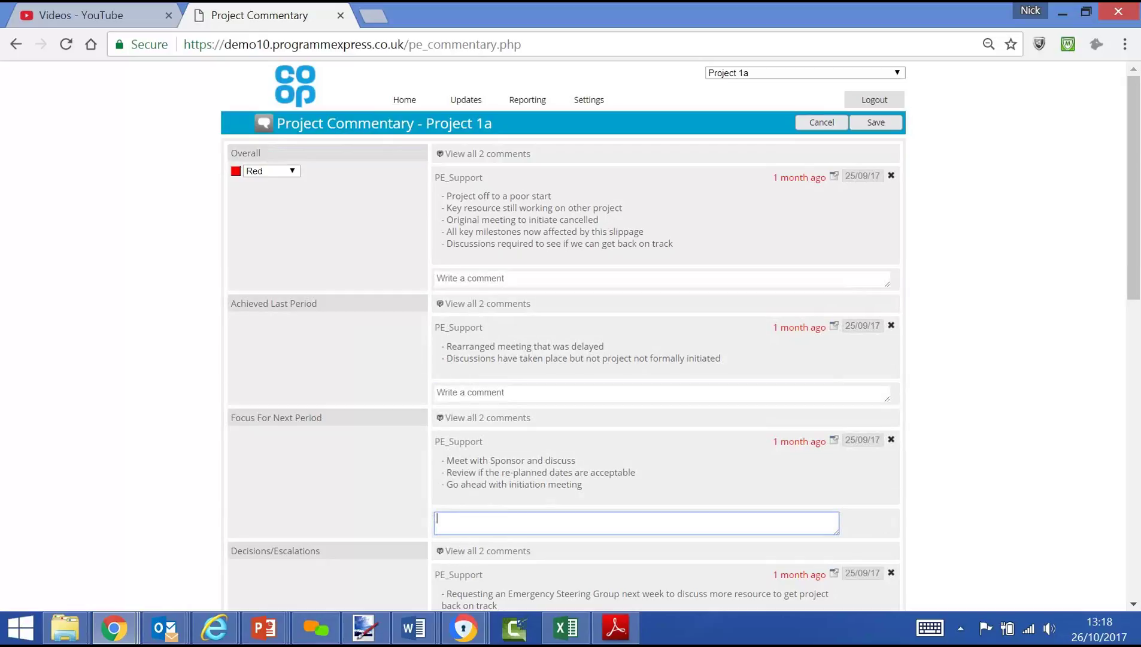
Step: View Project 1a's Plan, Costs and Risks pages, then go back to the Home page
mouse_move(466, 99)
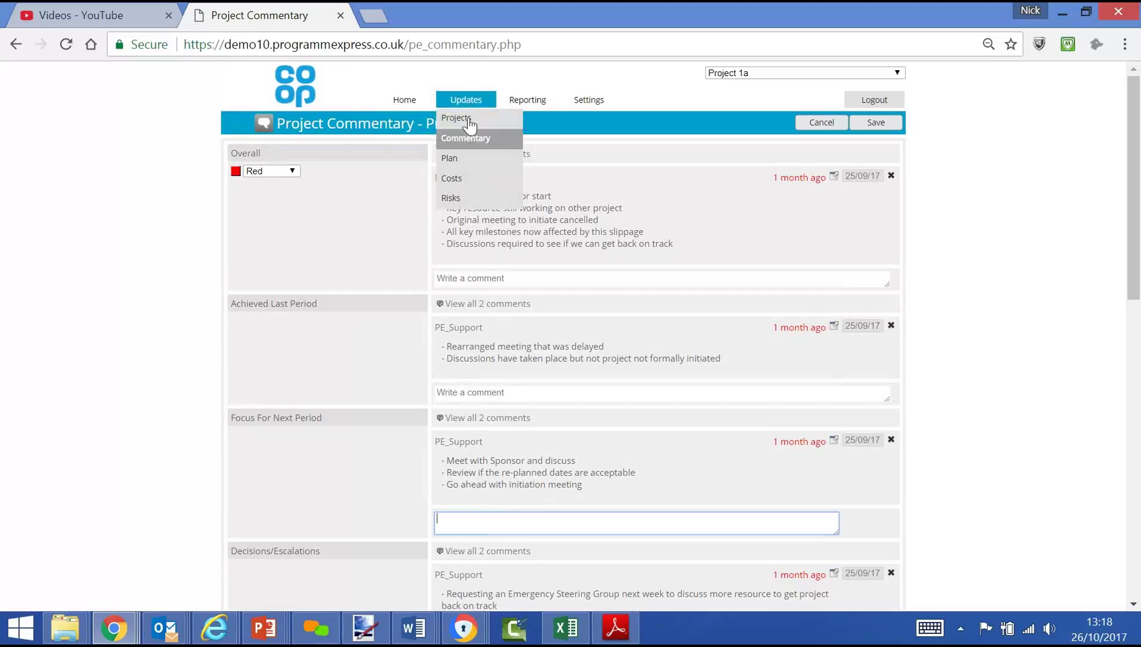
left_click(453, 158)
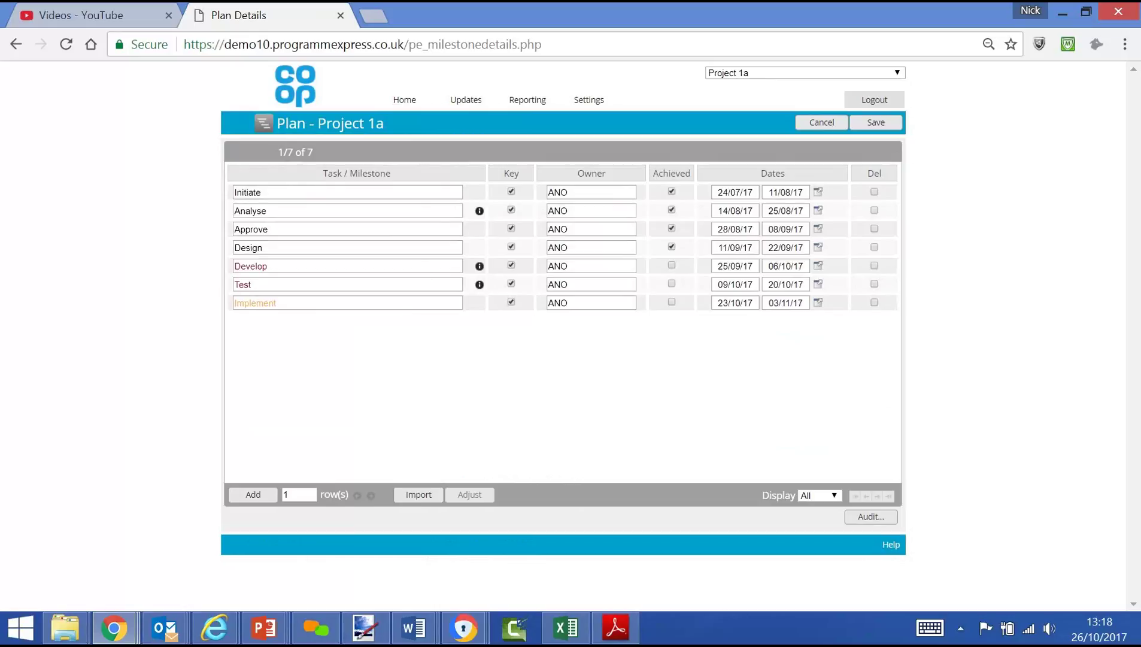
mouse_move(466, 105)
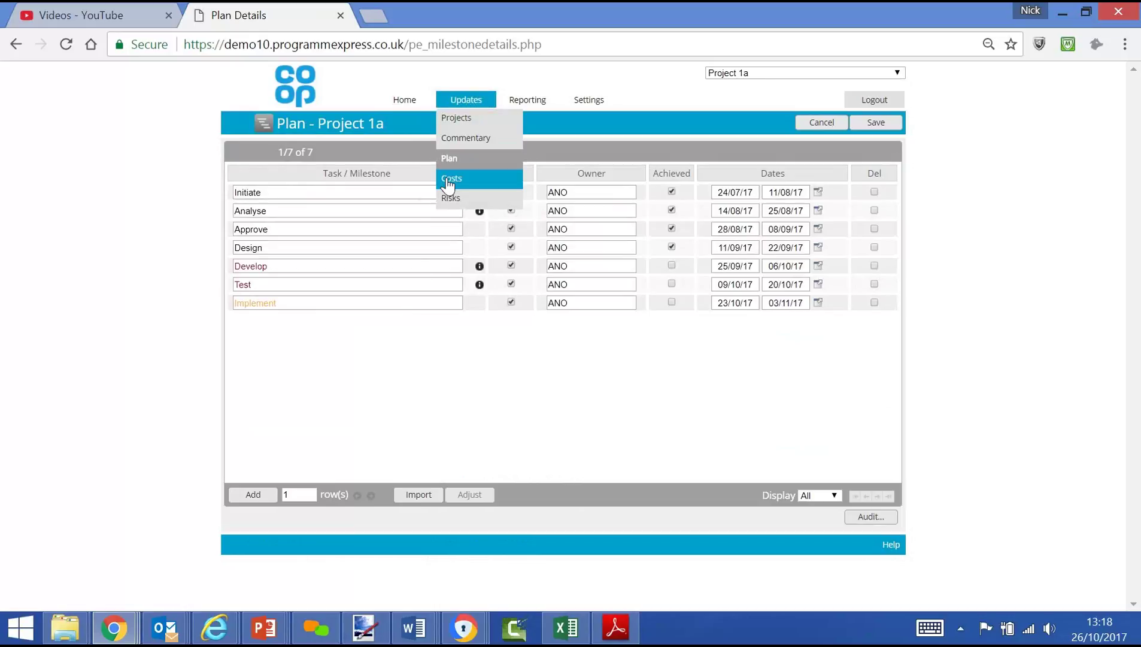
left_click(448, 183)
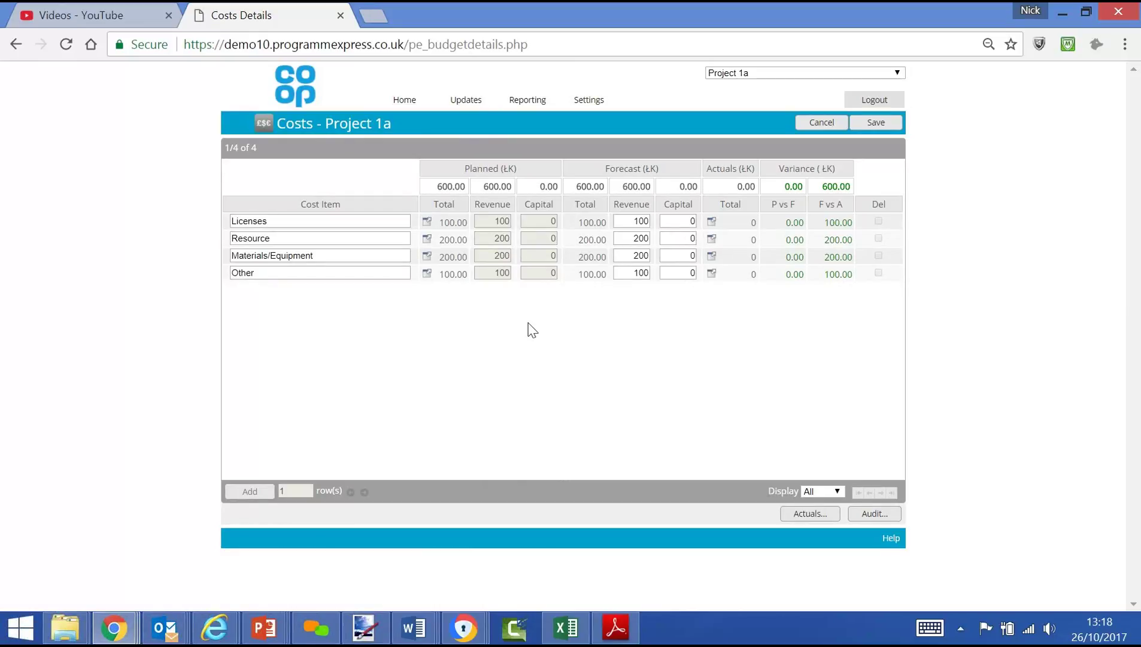
mouse_move(468, 104)
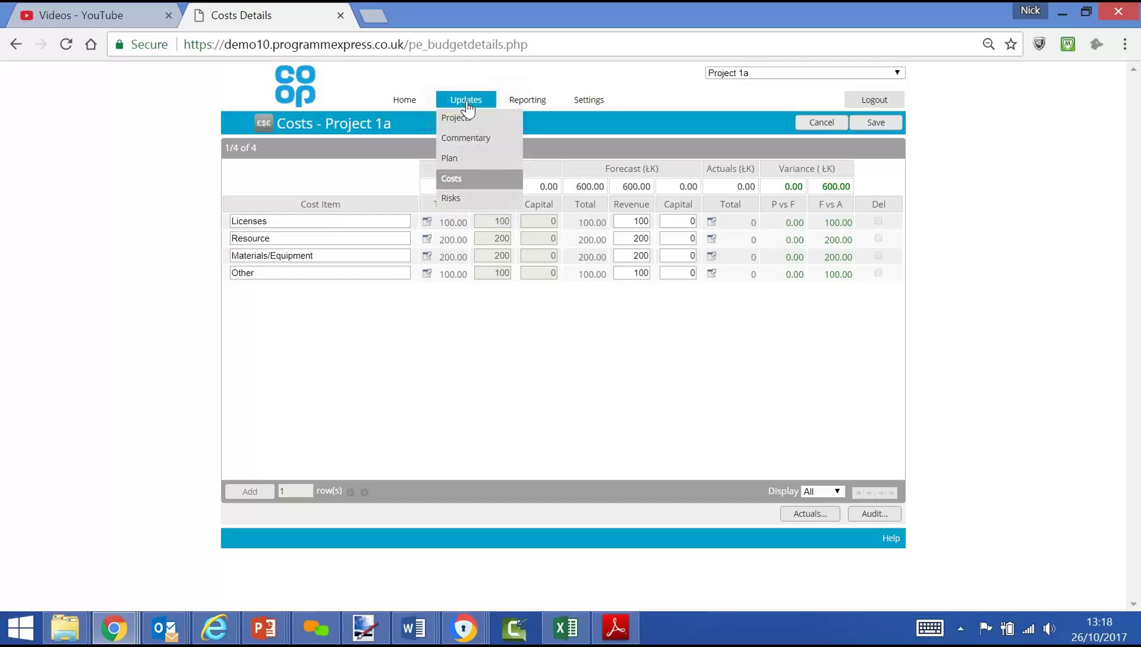
left_click(456, 200)
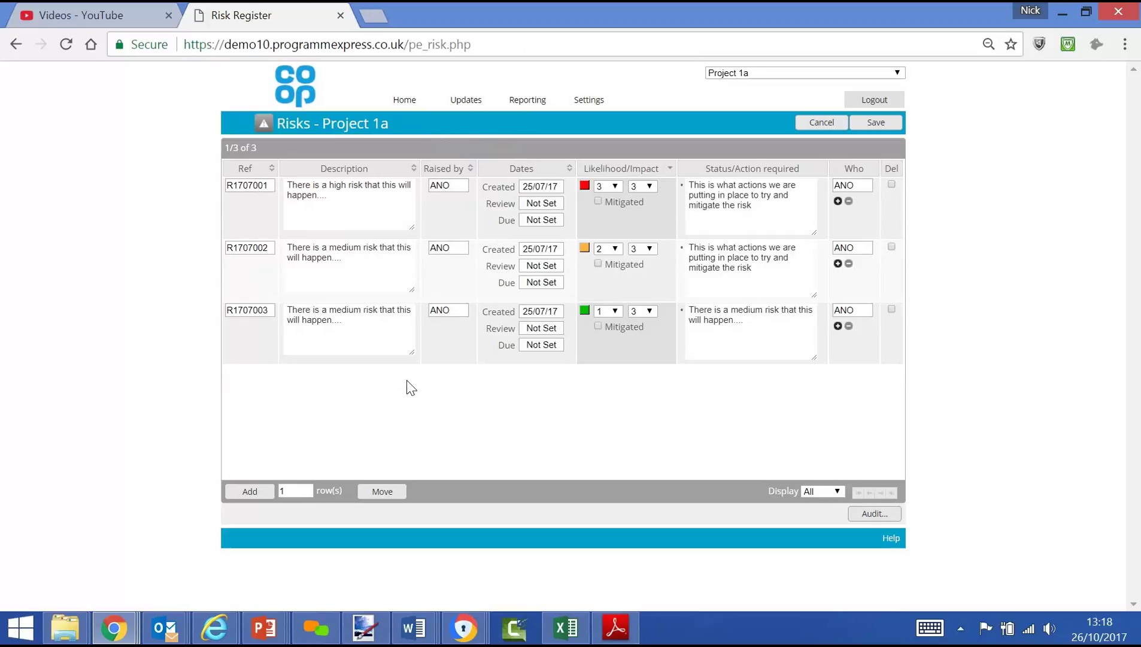
left_click(408, 100)
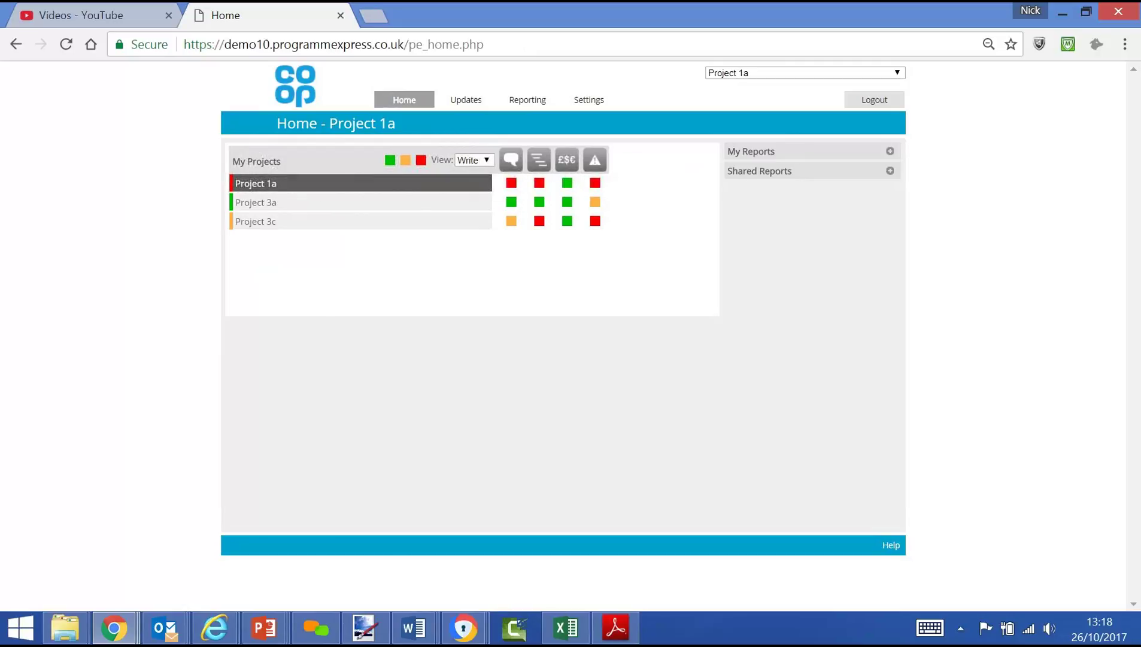
Step: Expand My Reports on Project 1a's Home page to reach the 1 Page Summary PPT report
left_click(891, 153)
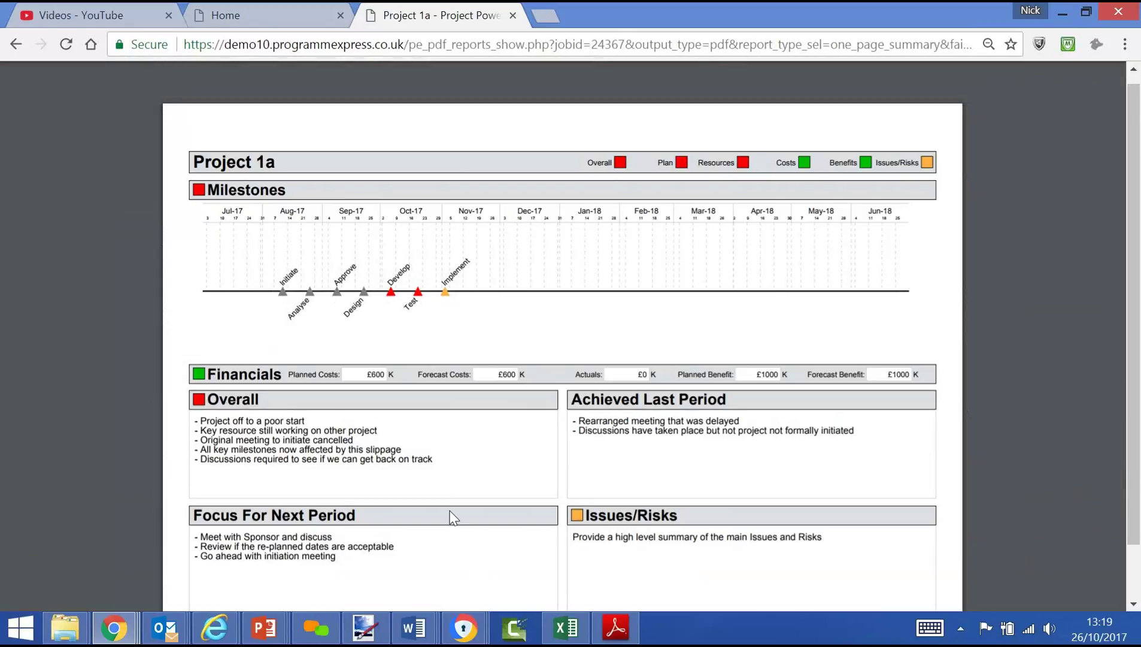
Step: In the Home tab, trim /pe_home.php from the address to load the login page
left_click(224, 13)
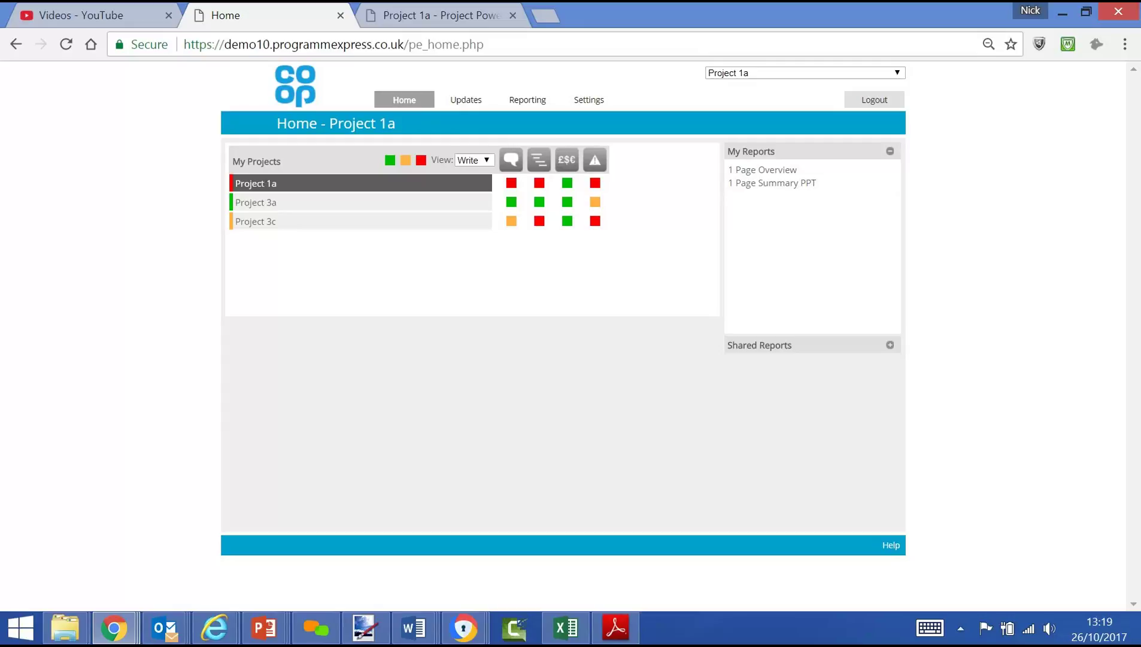
left_click(482, 44)
left_click_drag(484, 44, 405, 45)
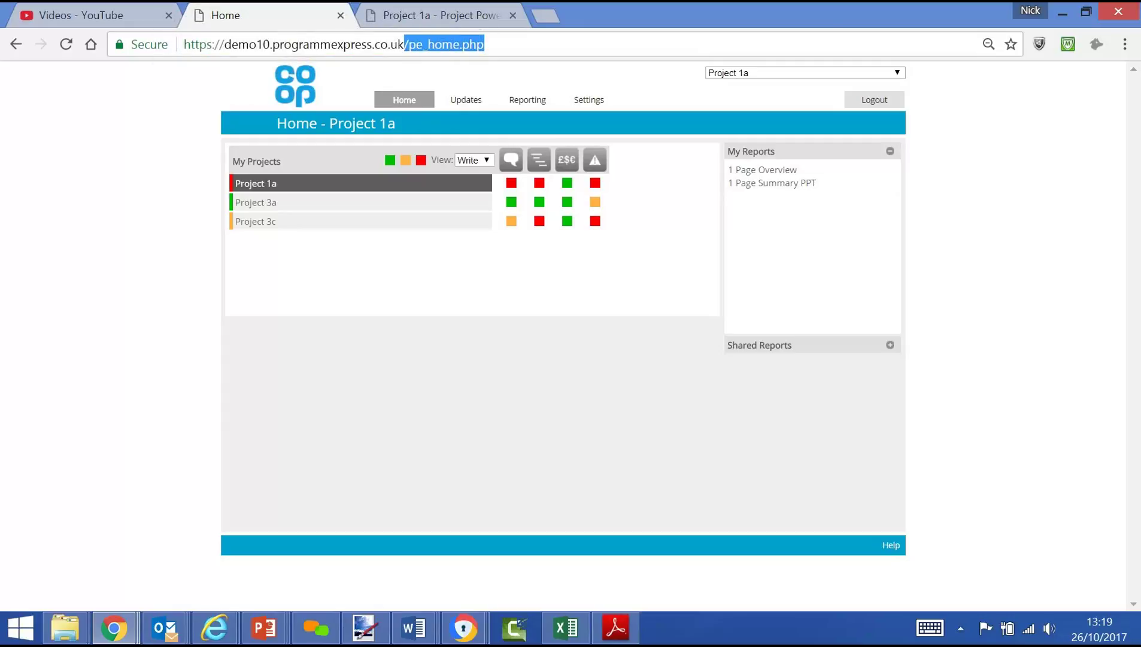
key("BackSpace")
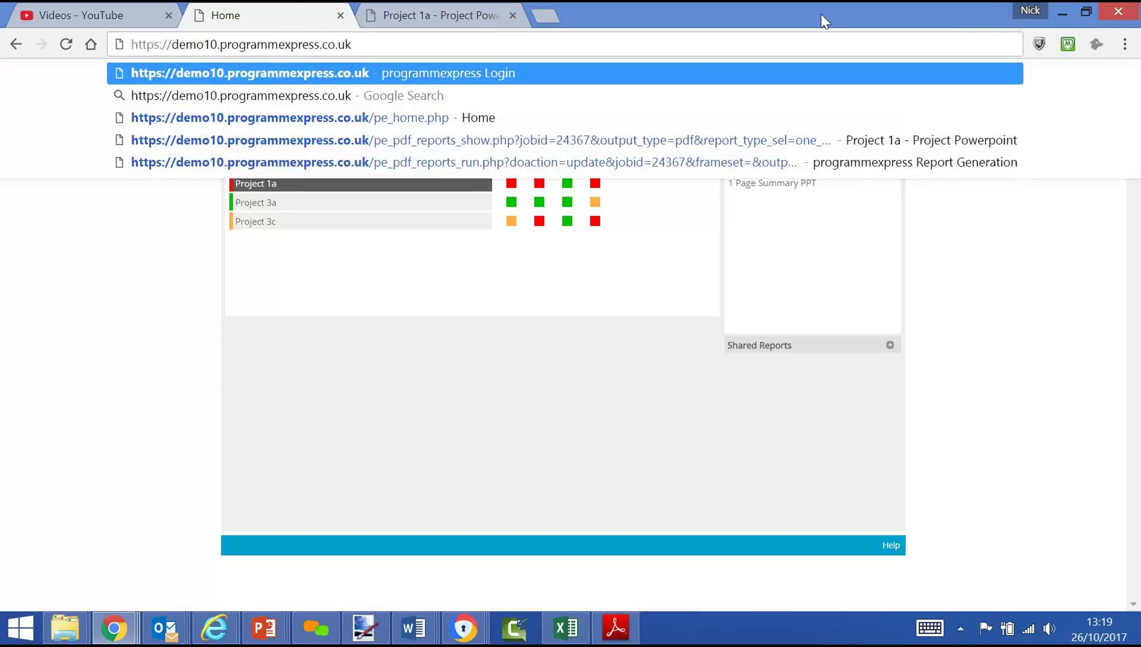
key("Return")
left_click(436, 270)
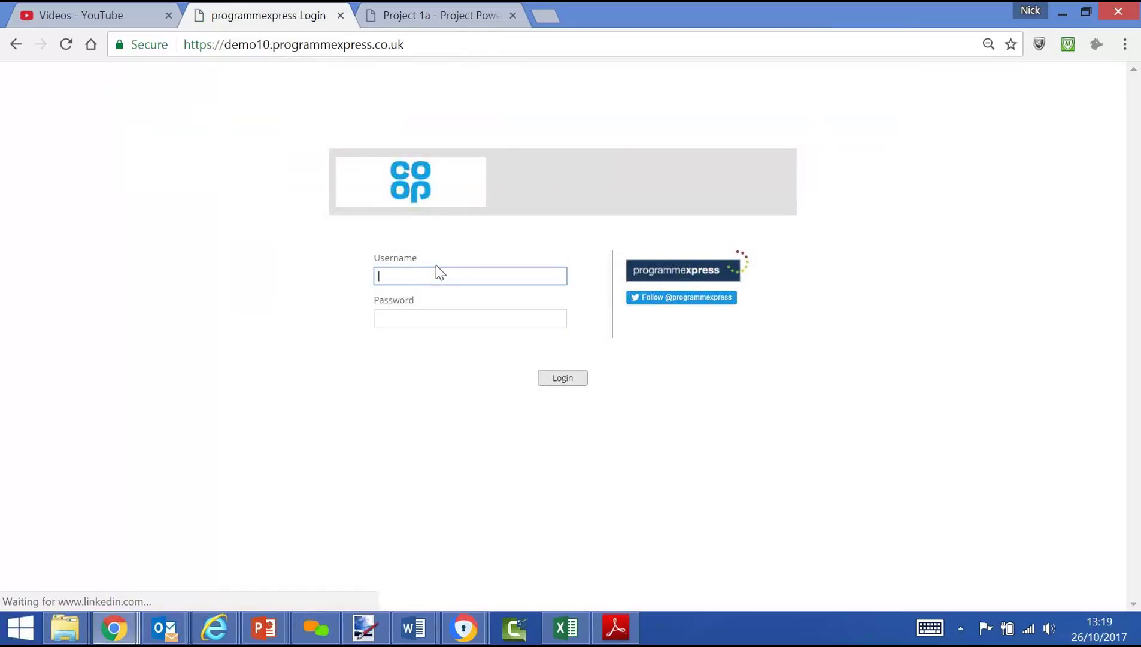
Step: Sign in with the admin username and its password
type("pe_admin")
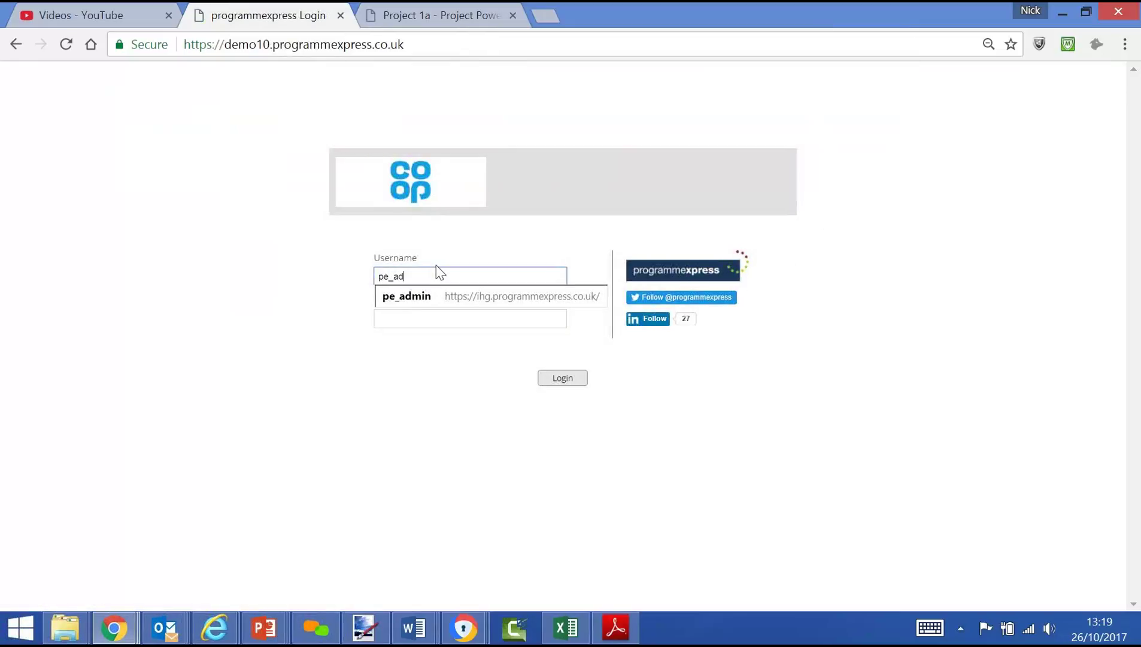
key("Tab")
type("••••••••••")
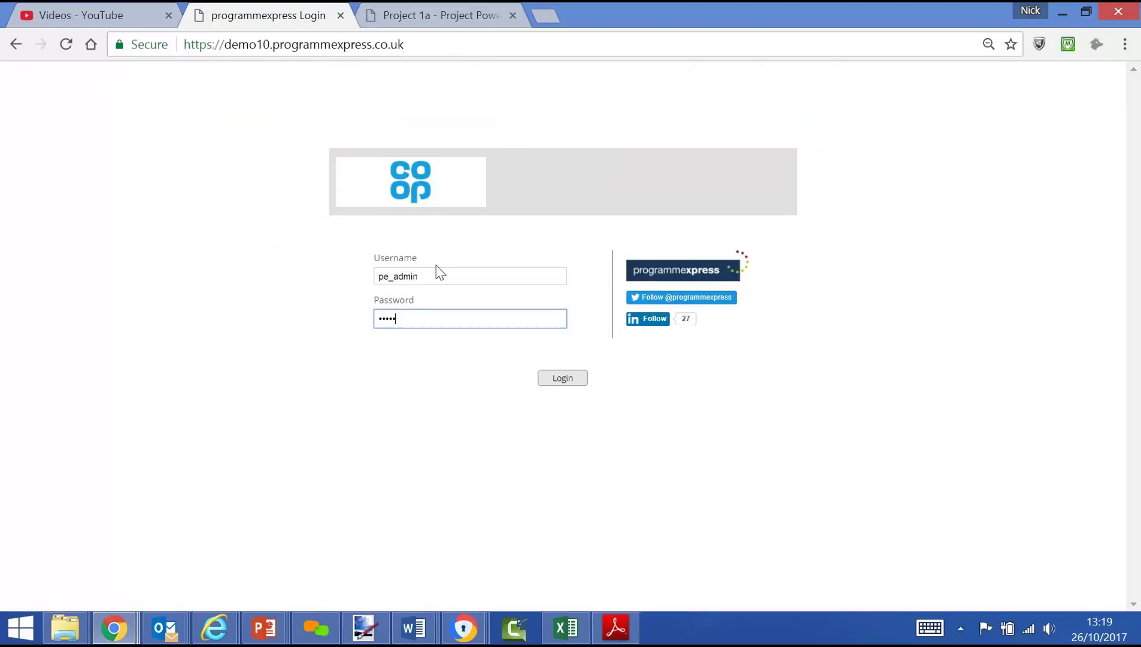
type("•••")
key("Return")
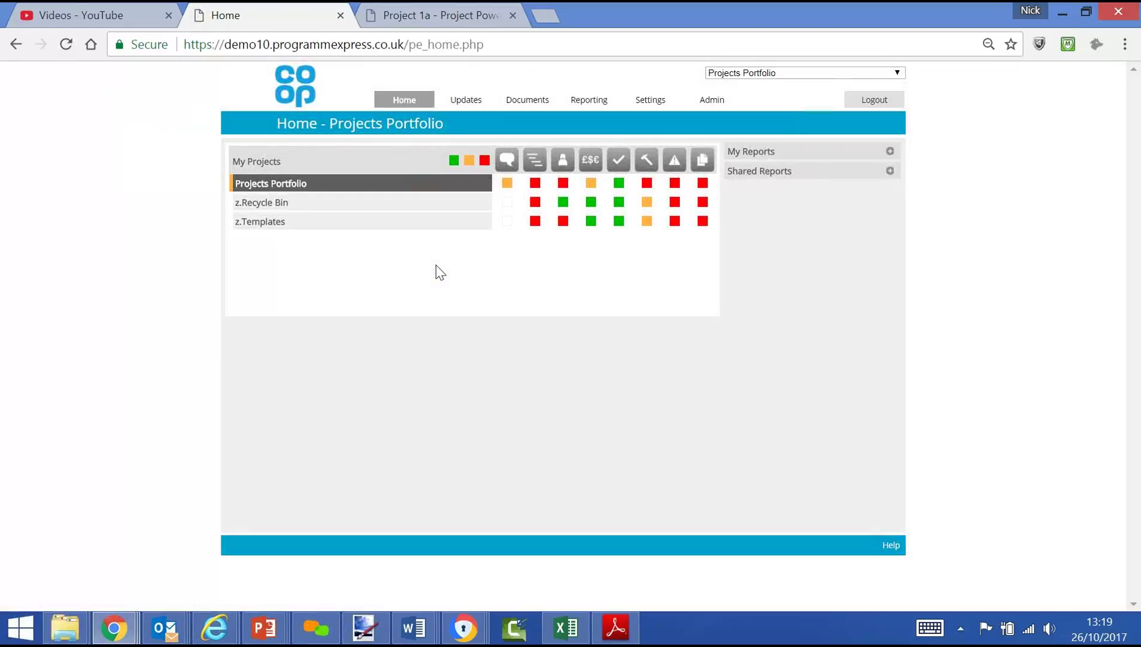
Step: Expand Projects Portfolio, Programme 1 and Programme 2 in the My Projects tree
left_click(287, 185)
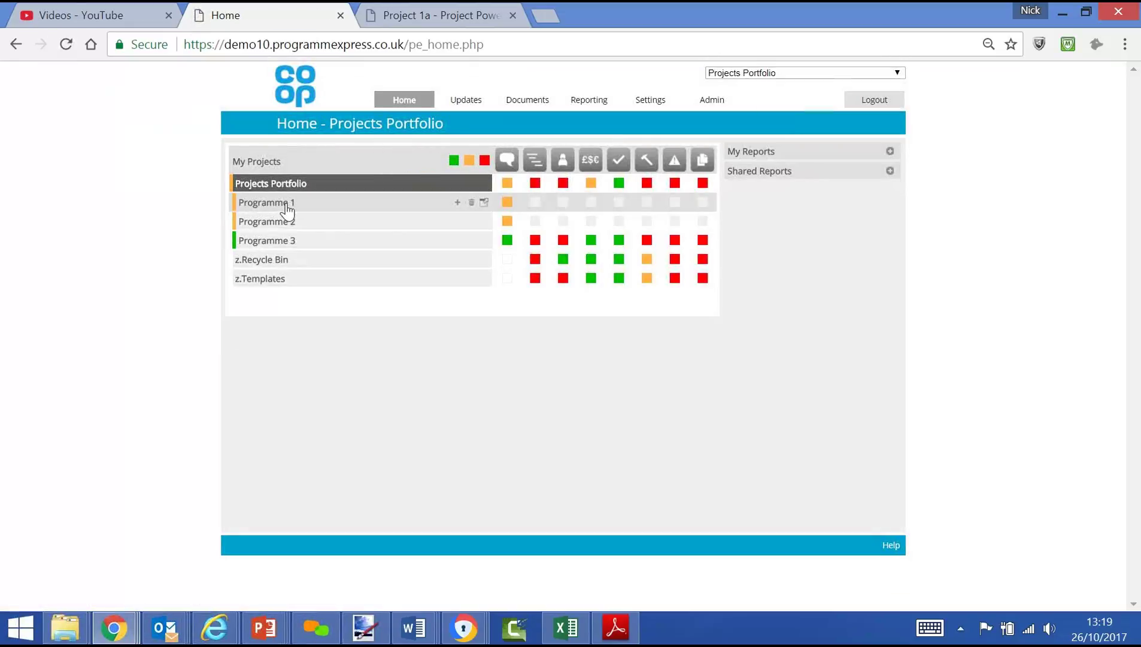
left_click(287, 205)
left_click(291, 298)
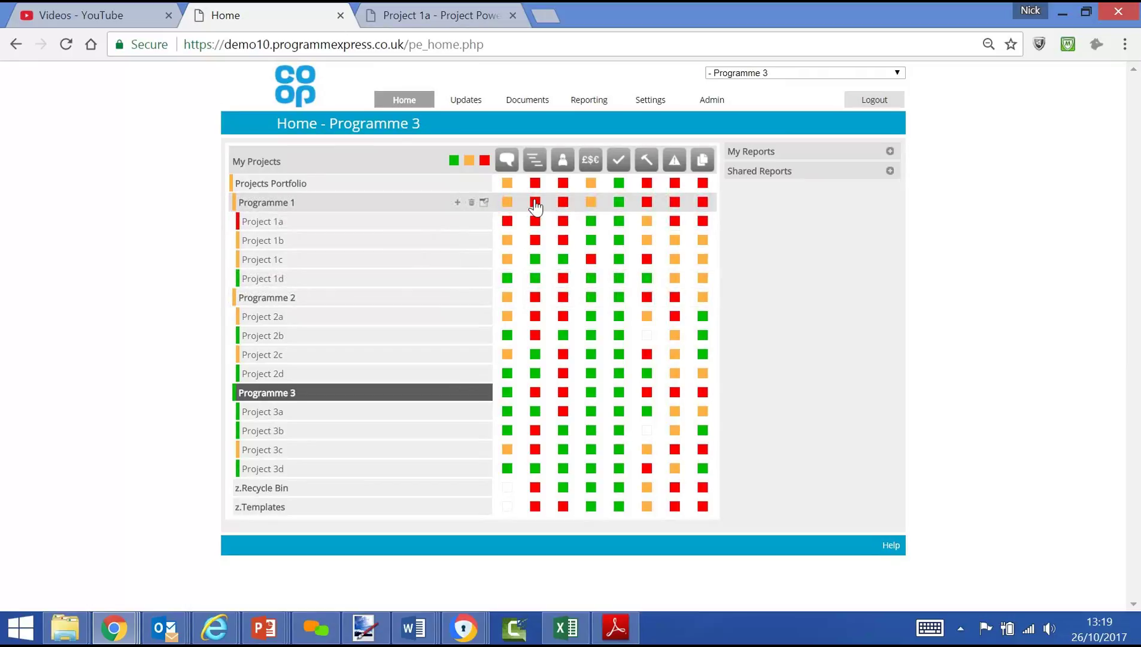
Step: Filter the grid to red statuses only, check Project 1c's £$€ costs, then return to its Home page
left_click(453, 160)
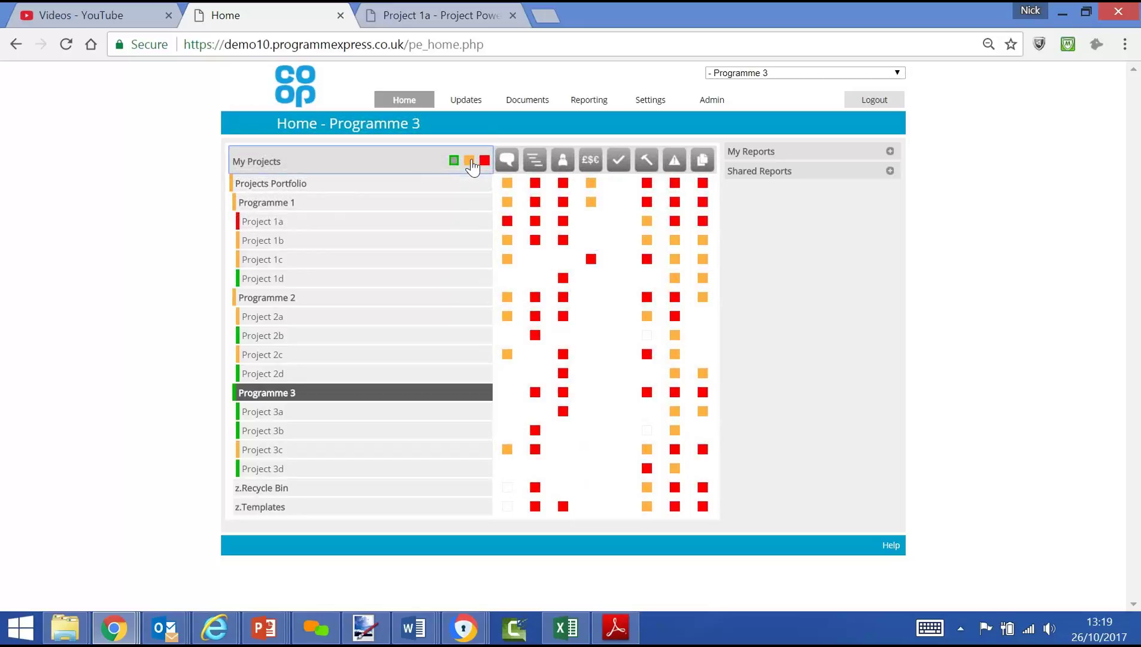
left_click(469, 160)
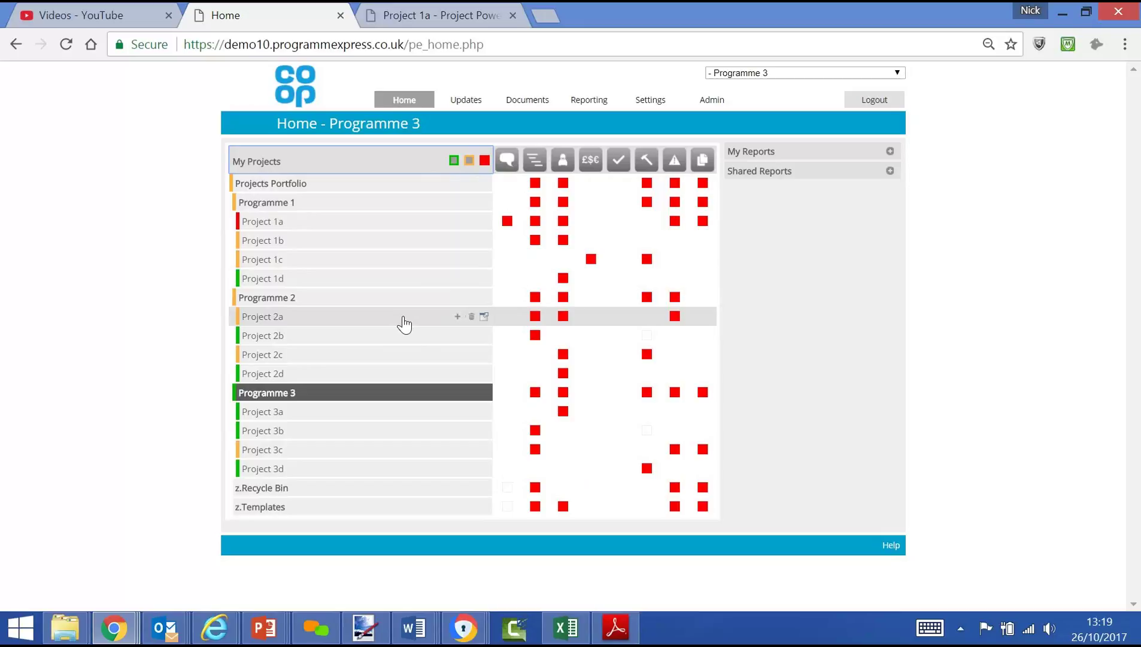
left_click(314, 262)
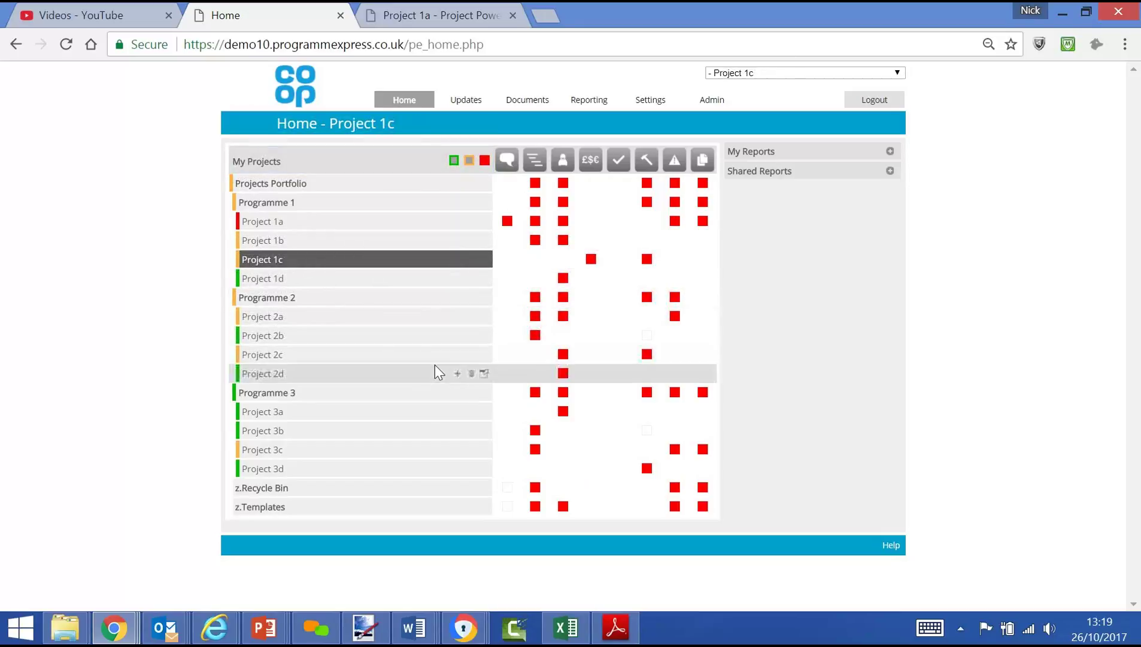
left_click(590, 261)
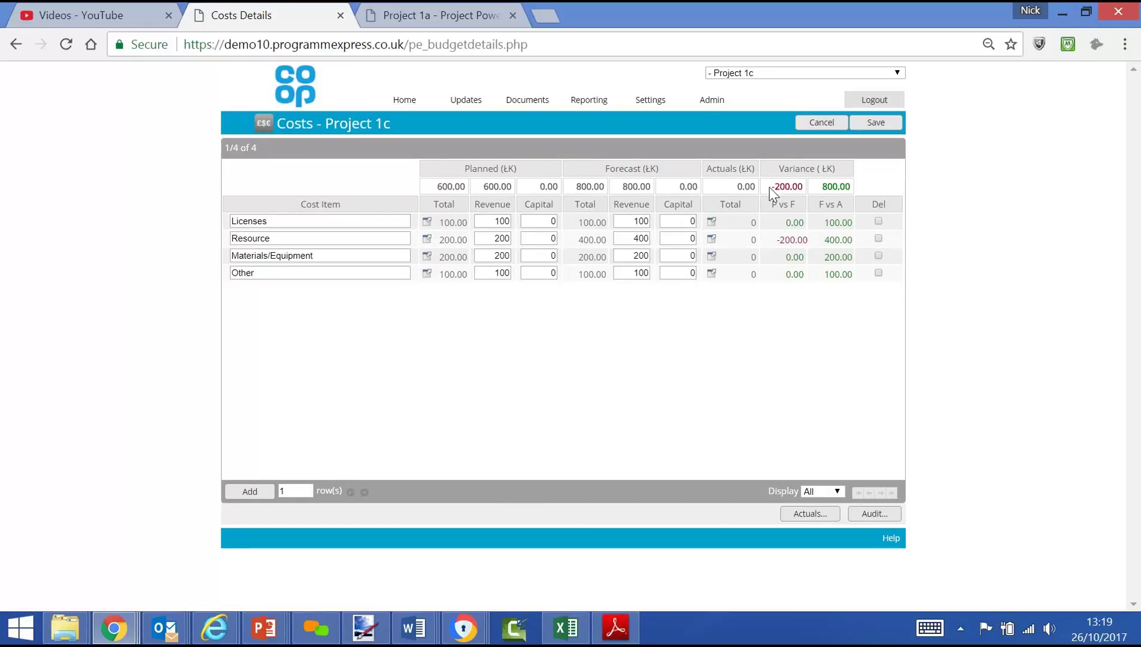
left_click(410, 107)
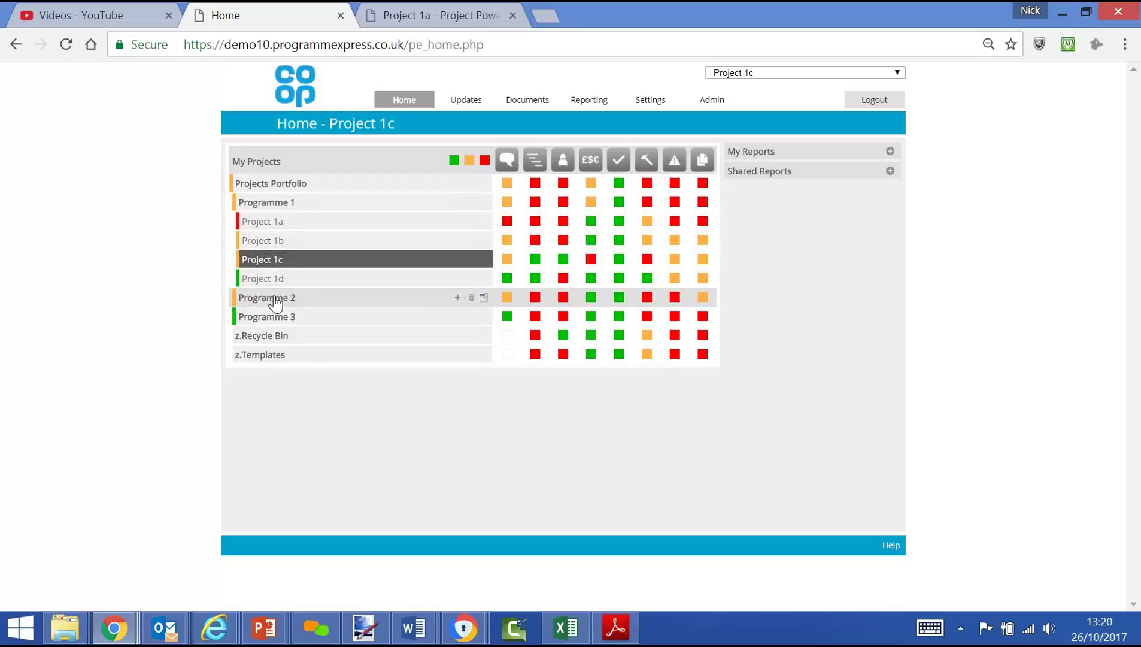
Step: Collapse the tree to the whole Projects Portfolio and expand Shared Reports to list reporting packs 1–8
left_click(299, 202)
left_click(302, 185)
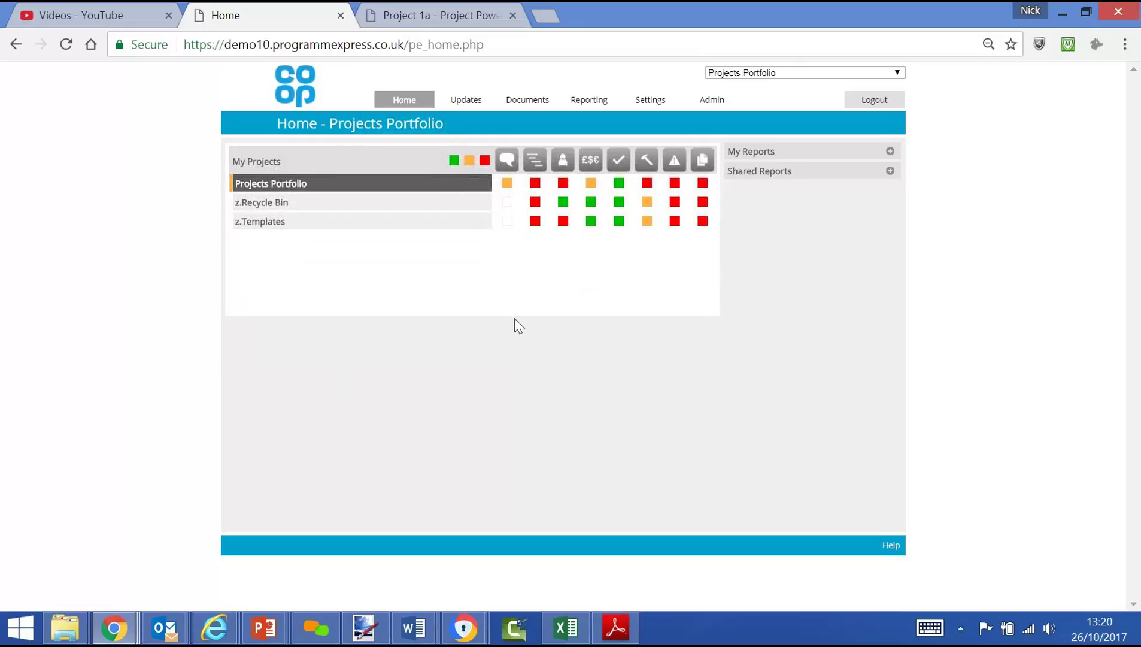
left_click(891, 171)
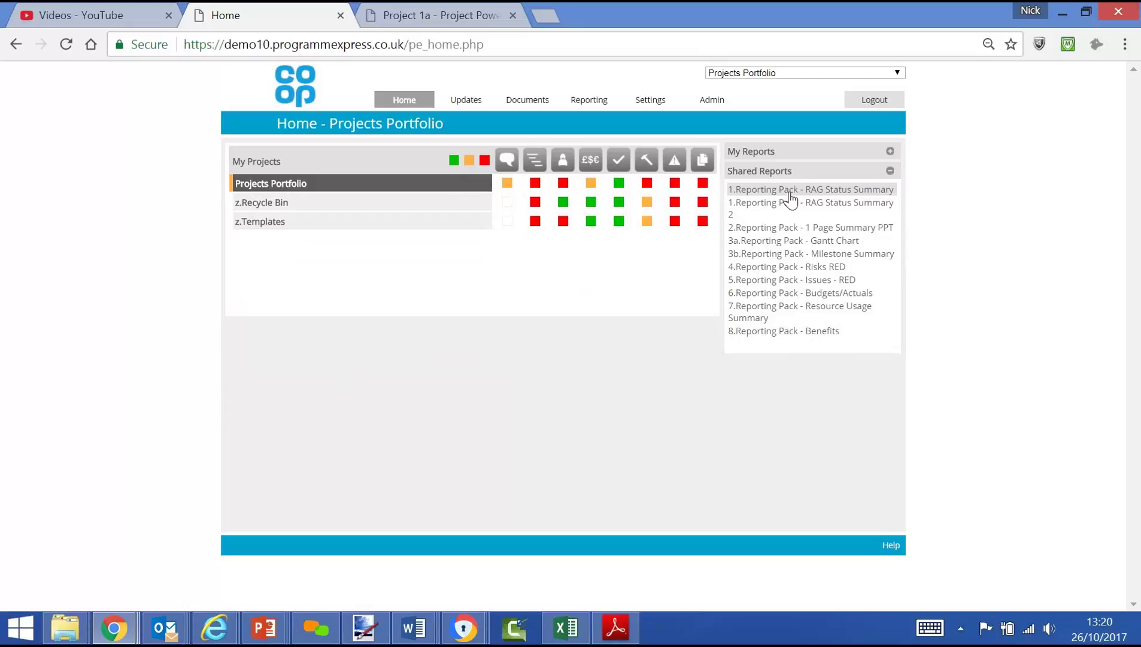
Step: Generate the portfolio RAG Status reporting pack PDF, then switch back to the Home tab
left_click(733, 228)
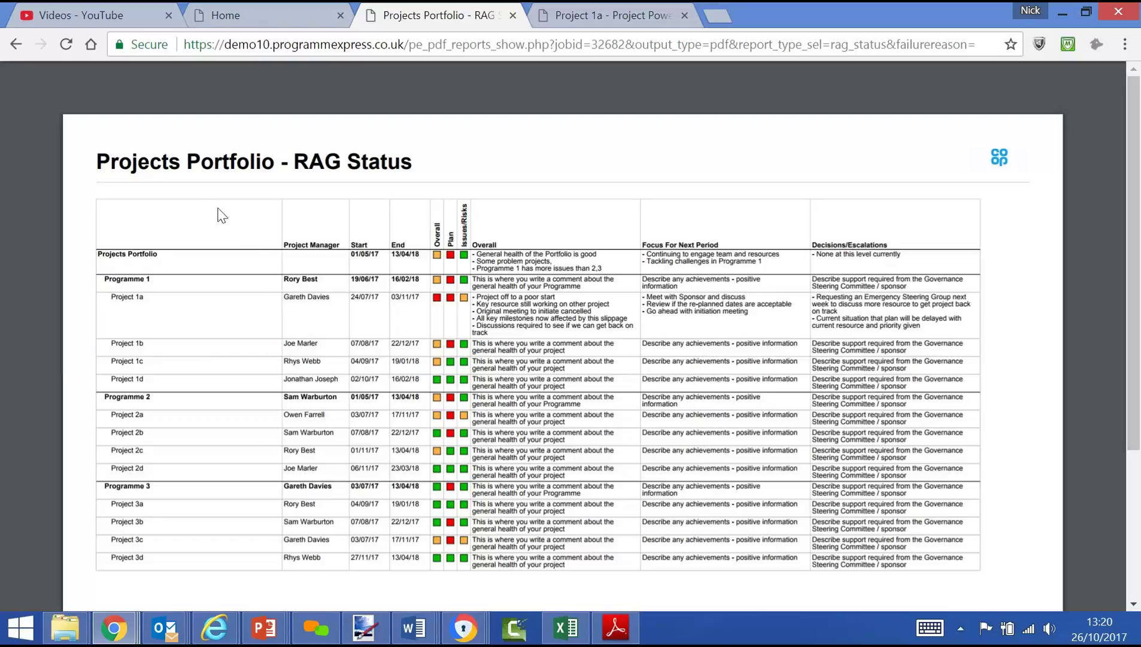
left_click(256, 18)
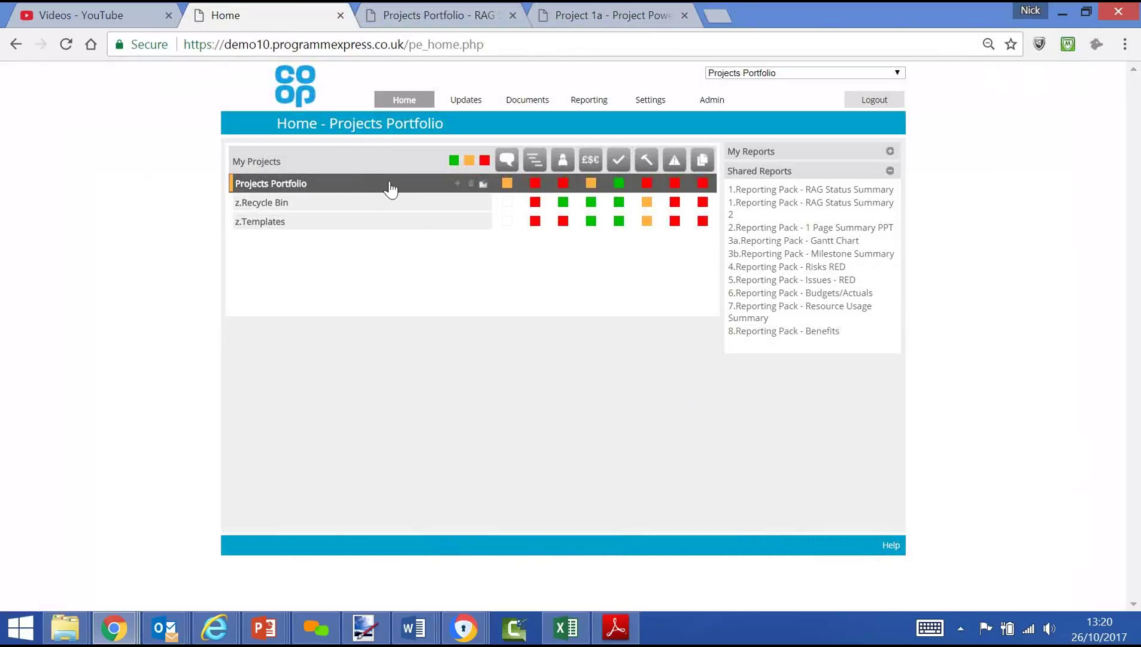
Step: Generate the '3a.Reporting Pack - Gantt Chart' PDF, scroll through its project timelines, and return Home
left_click(786, 240)
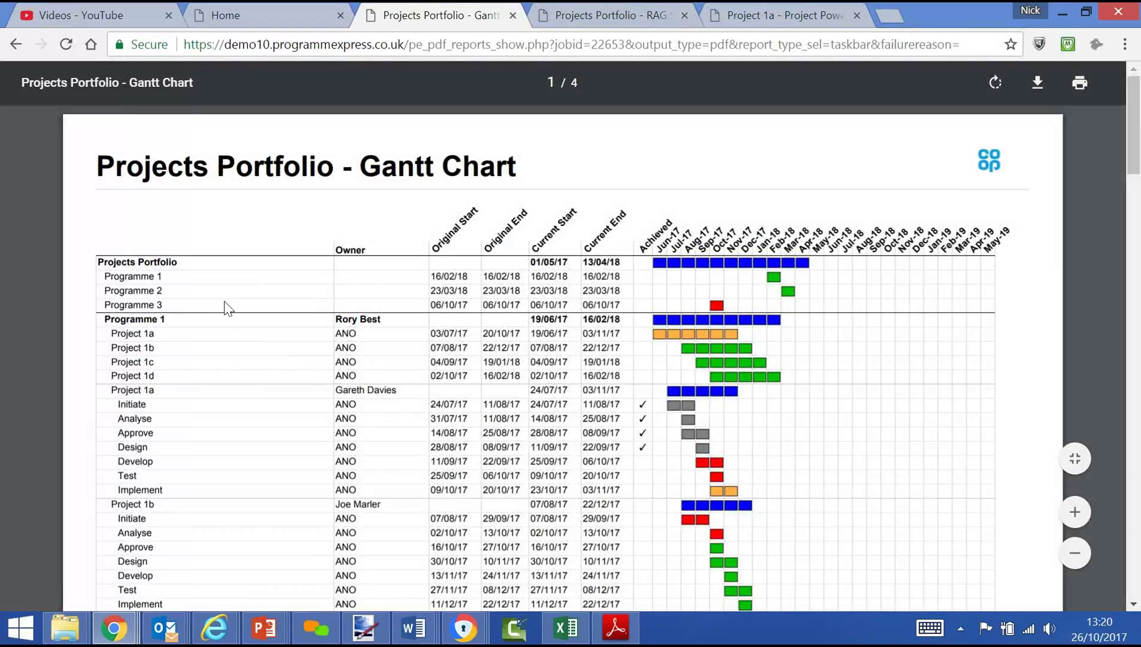
scroll(227, 309, "down", 5)
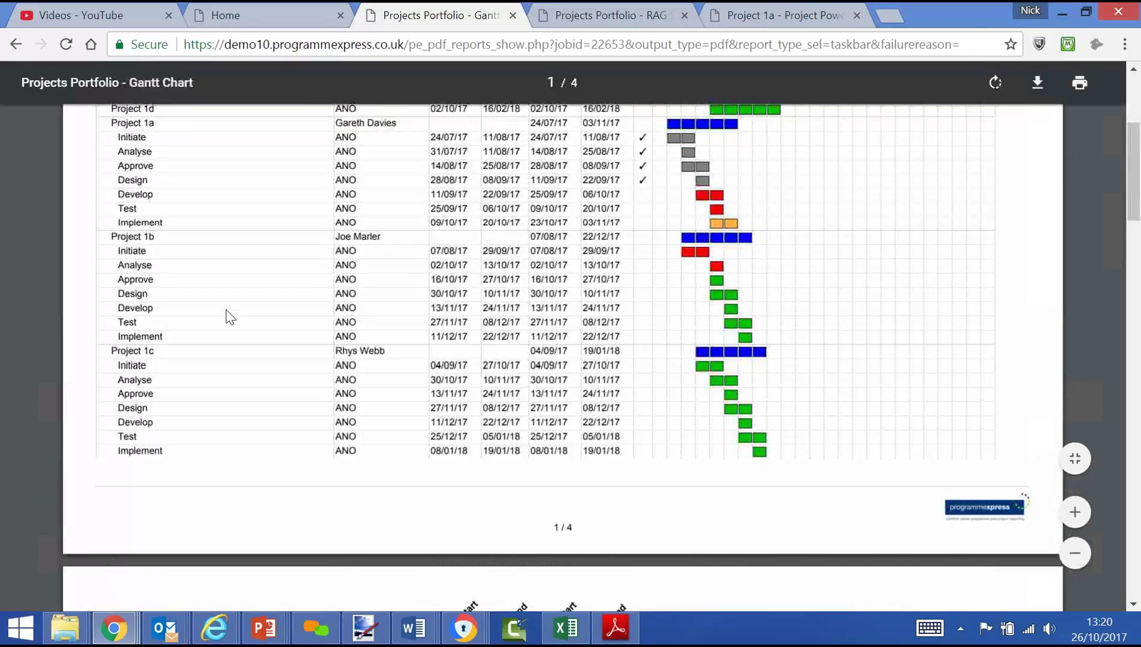
scroll(230, 316, "down", 10)
scroll(231, 317, "up", 6)
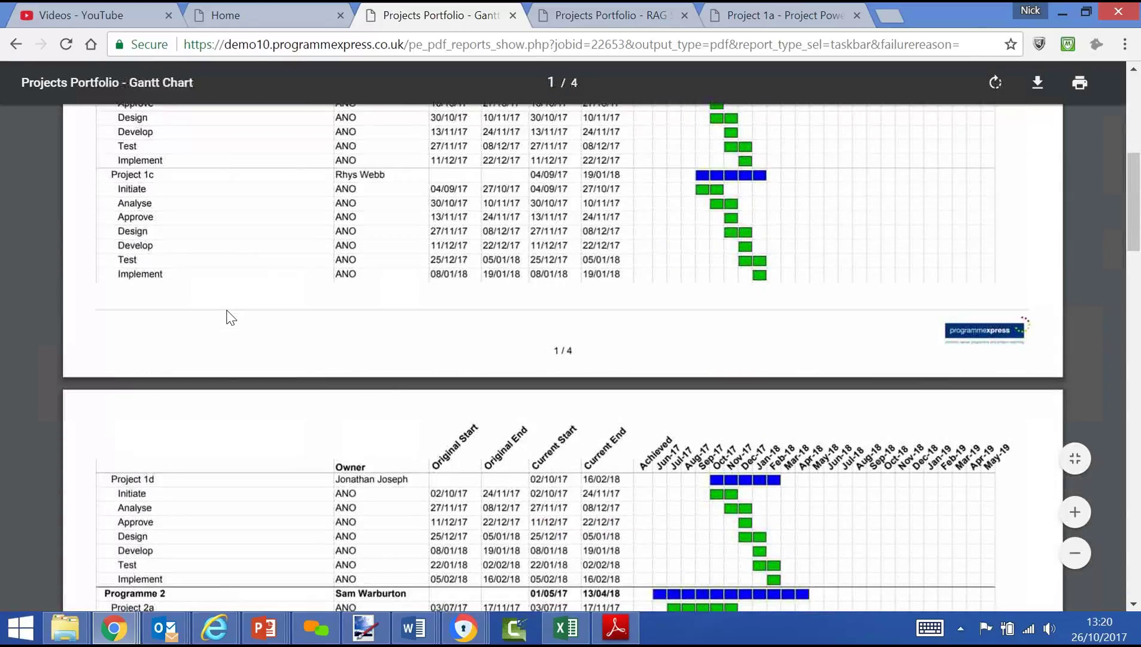
scroll(231, 317, "up", 7)
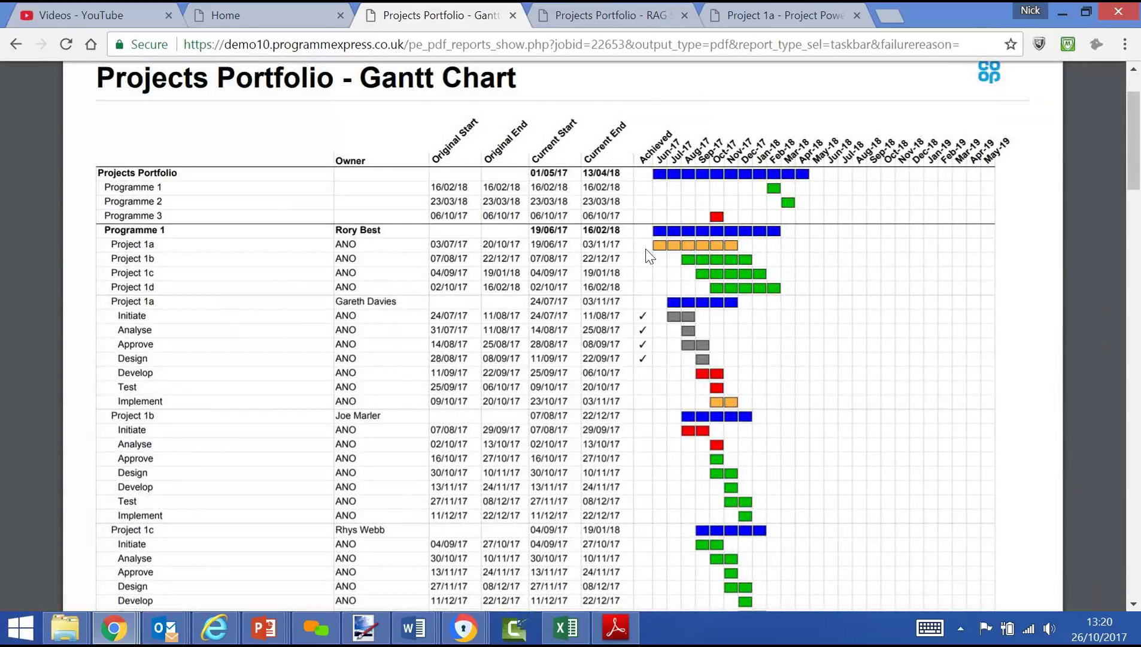
left_click(273, 24)
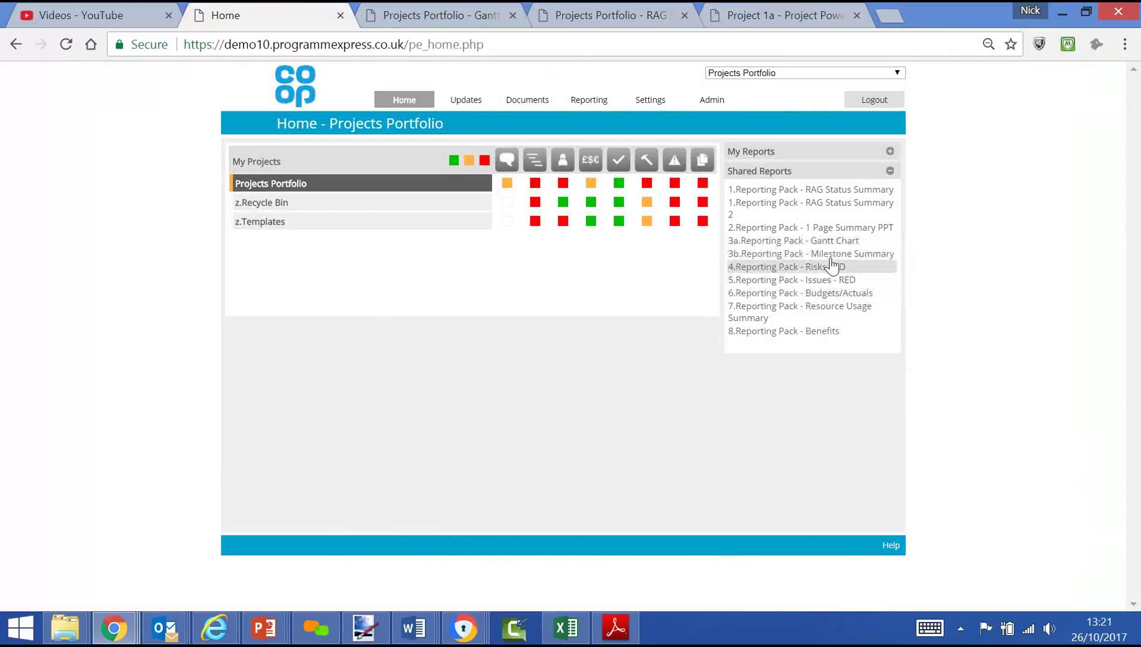
Step: Generate the '3b.Reporting Pack - Milestone Summary' PDF, scroll it down and back up, then return Home
left_click(833, 254)
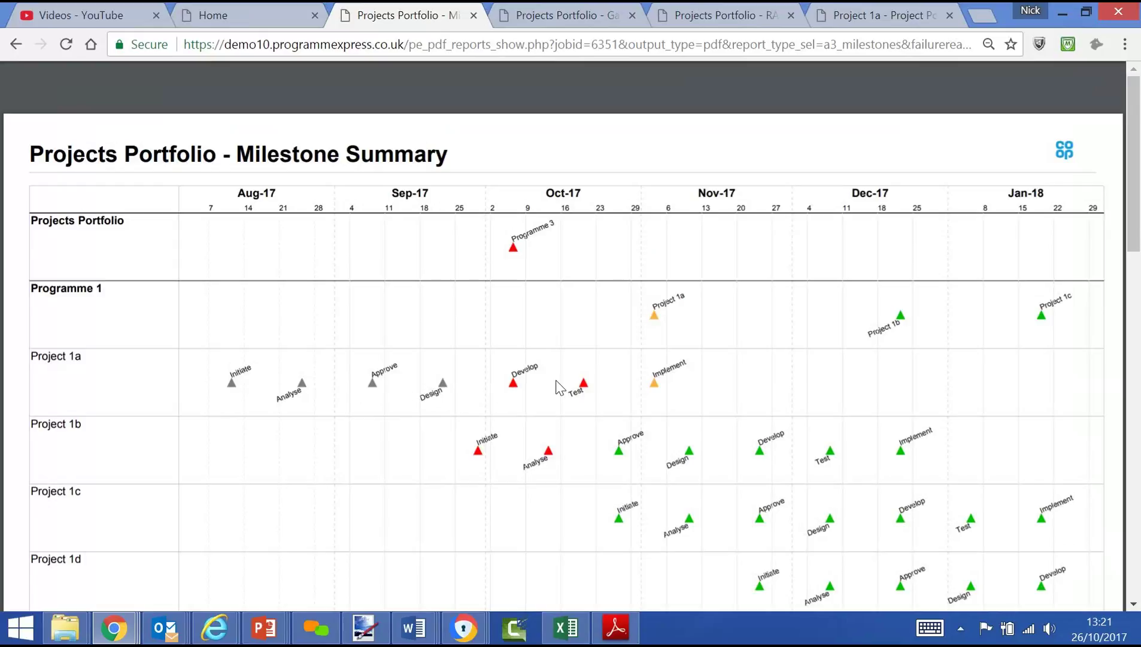
scroll(560, 388, "down", 15)
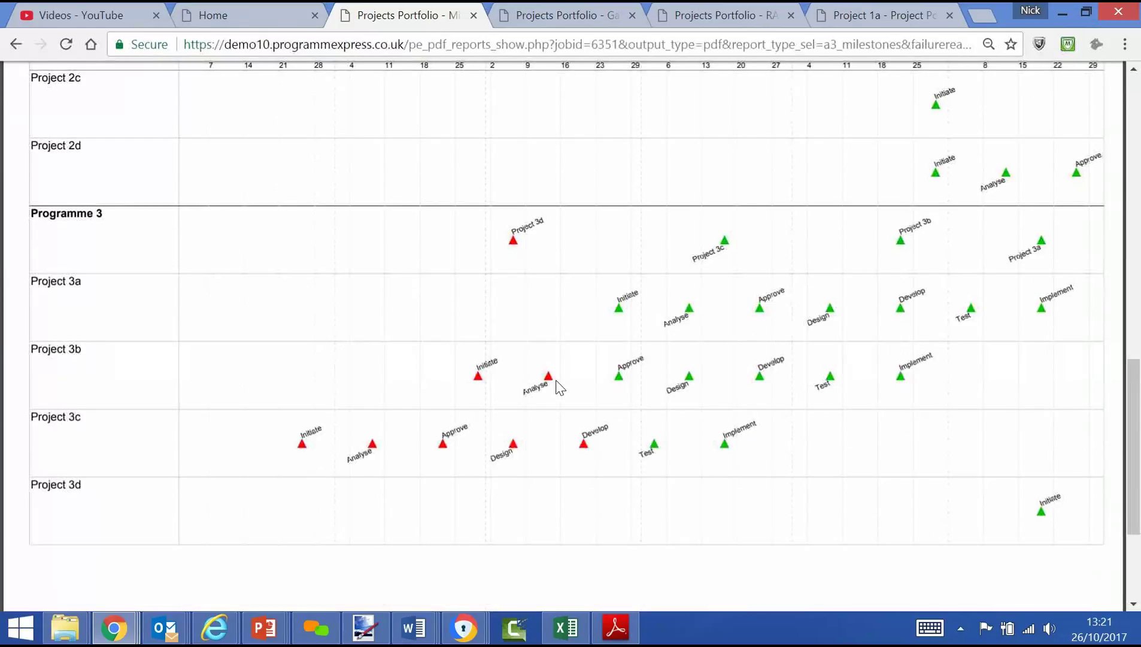
scroll(560, 389, "up", 15)
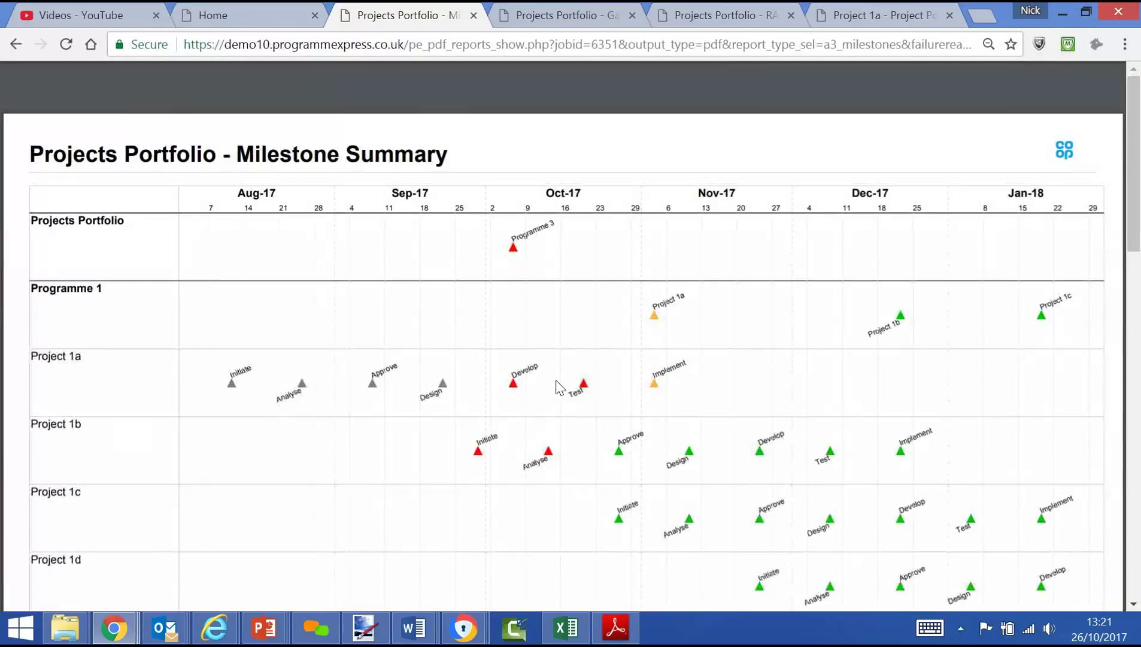
left_click(248, 23)
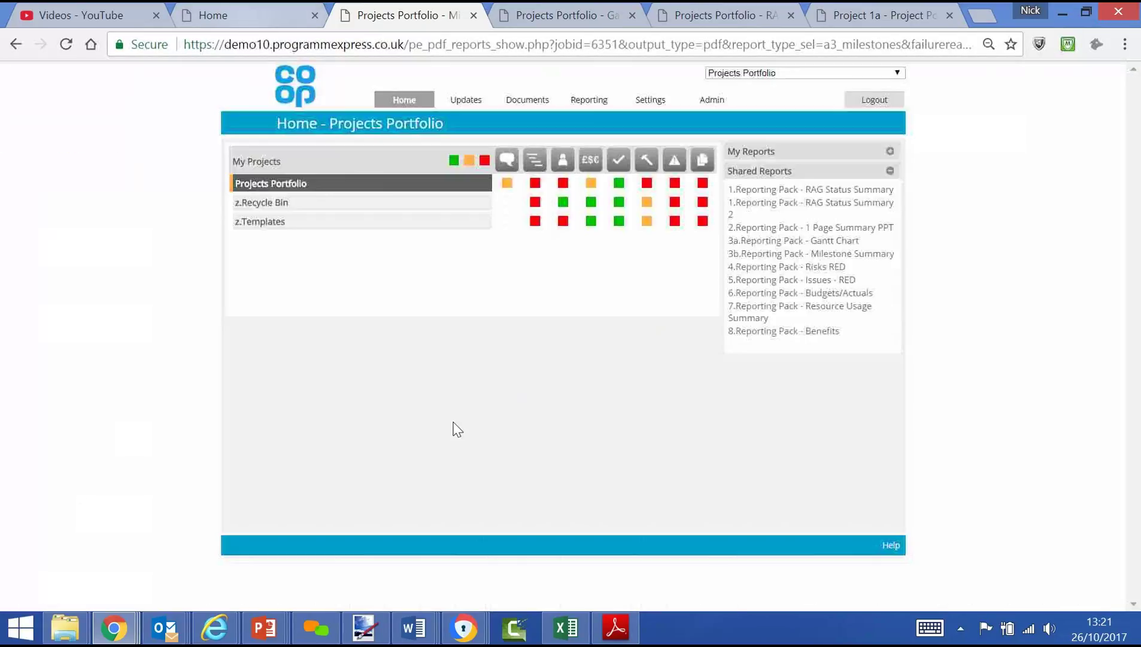
Step: Generate '7.Reporting Pack - Resource Usage Summary' and scroll through each person's monthly days per project
left_click(724, 313)
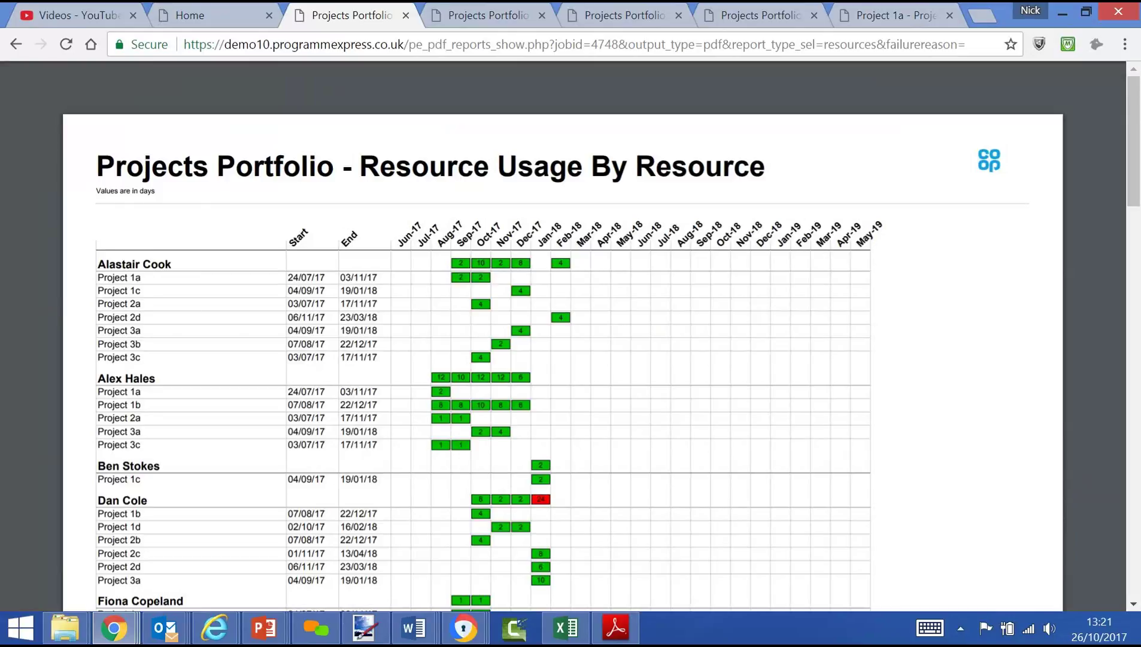
scroll(563, 335, "down", 13)
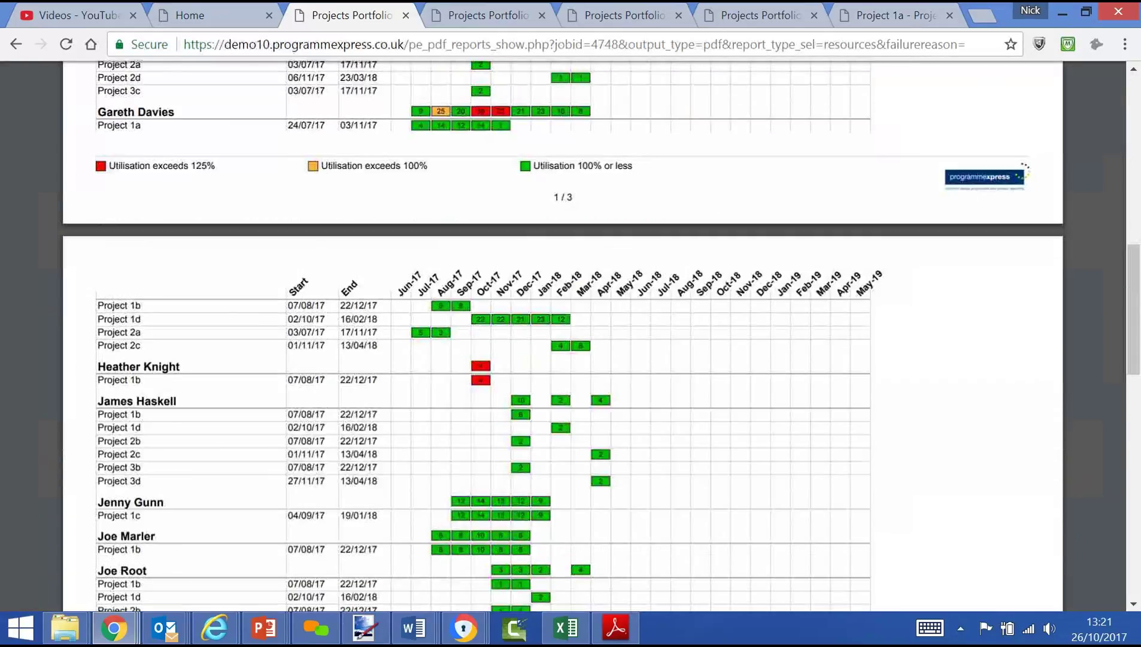
scroll(563, 335, "up", 13)
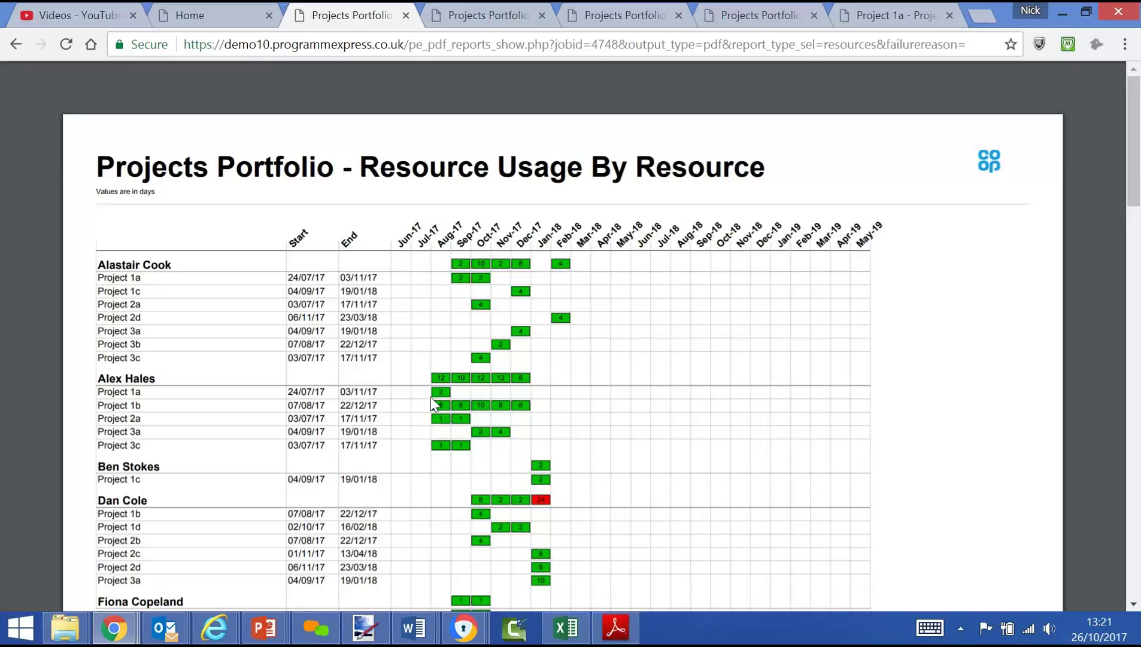
scroll(524, 482, "down", 3)
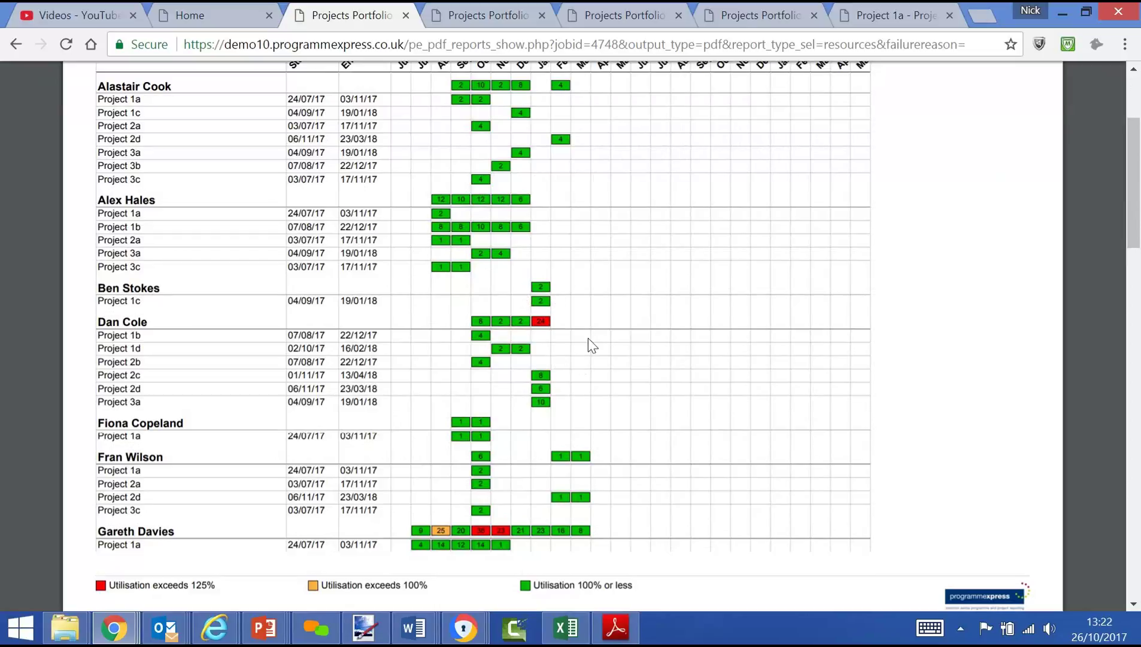
Step: Return Home, expand Projects Portfolio to Programmes 1–3, and browse the Updates, Reporting and Admin menus
left_click(207, 16)
left_click(288, 186)
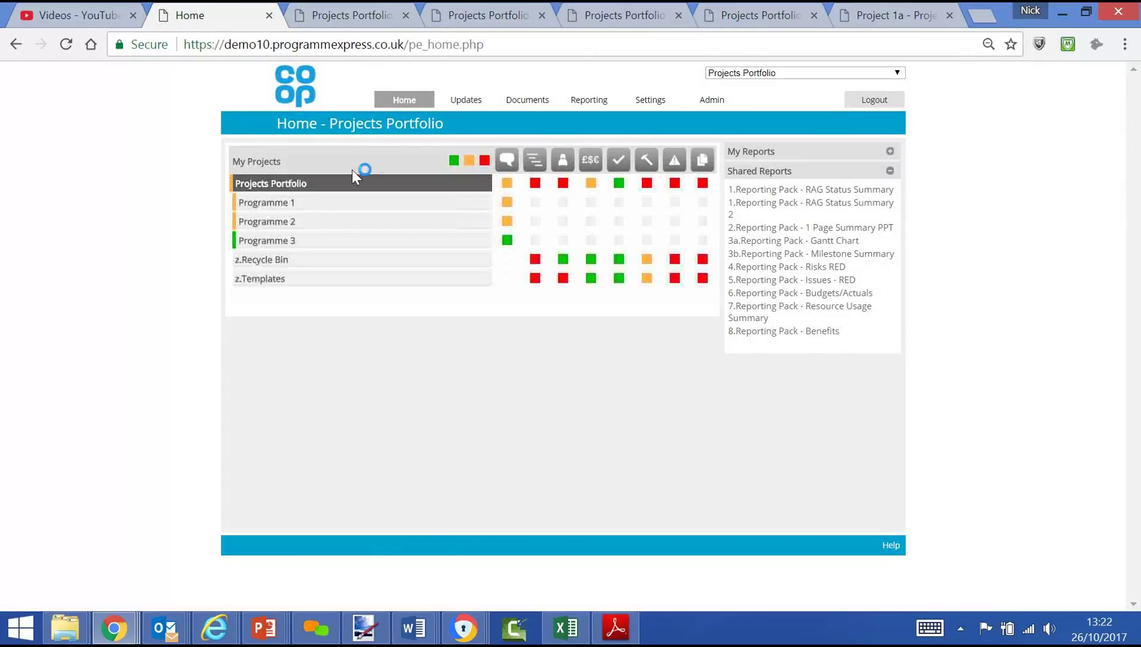
left_click(483, 107)
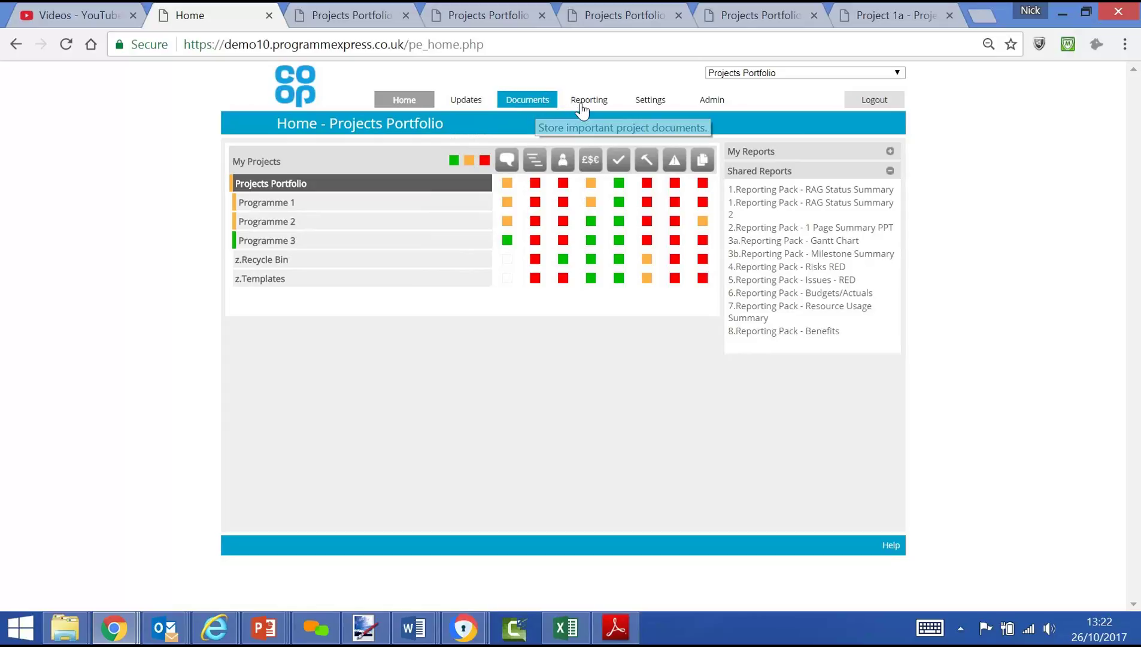
mouse_move(589, 103)
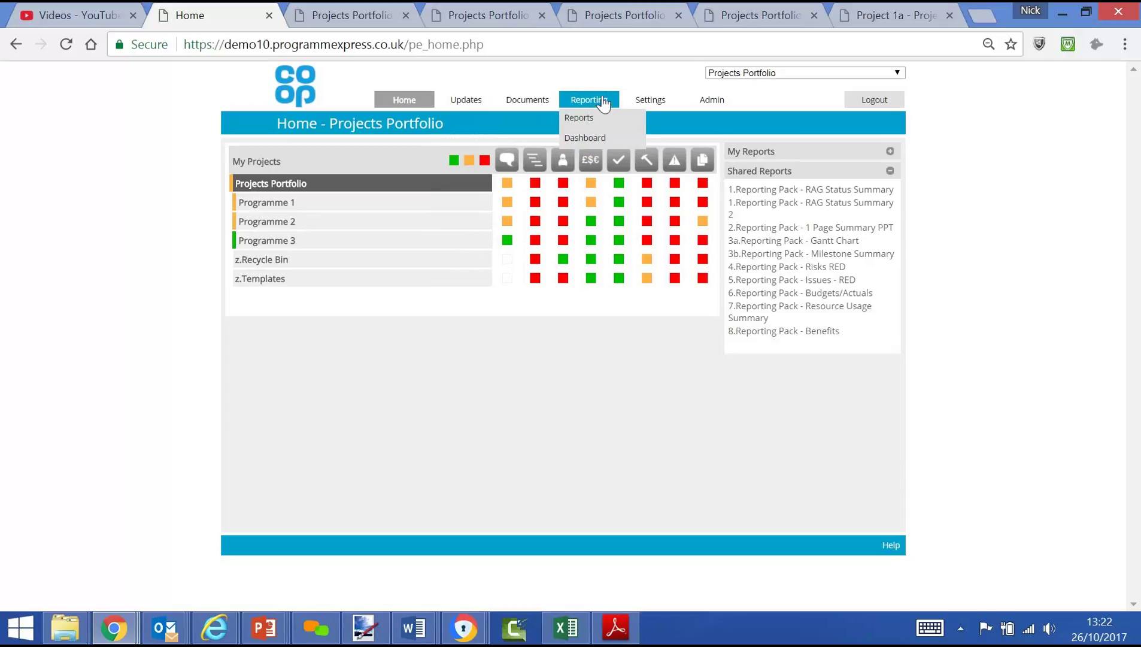
mouse_move(695, 105)
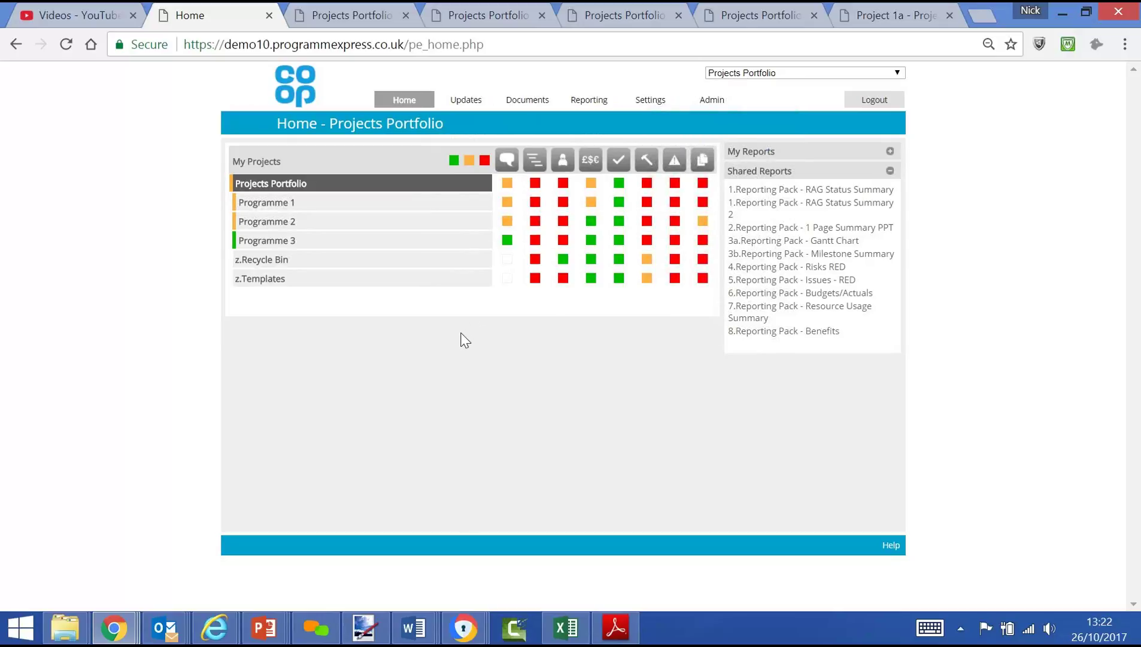
Step: Bring PowerPoint forward and advance from slide 2 to the closing contact-details slide 3
left_click(261, 628)
key("alt")
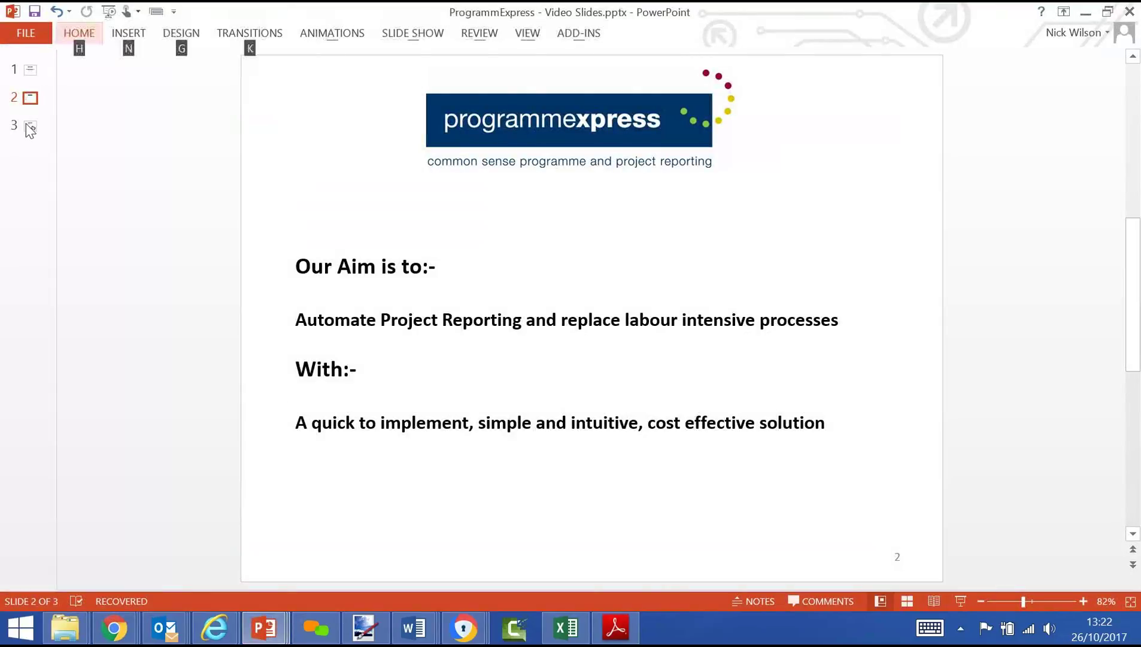
key("Page_Down")
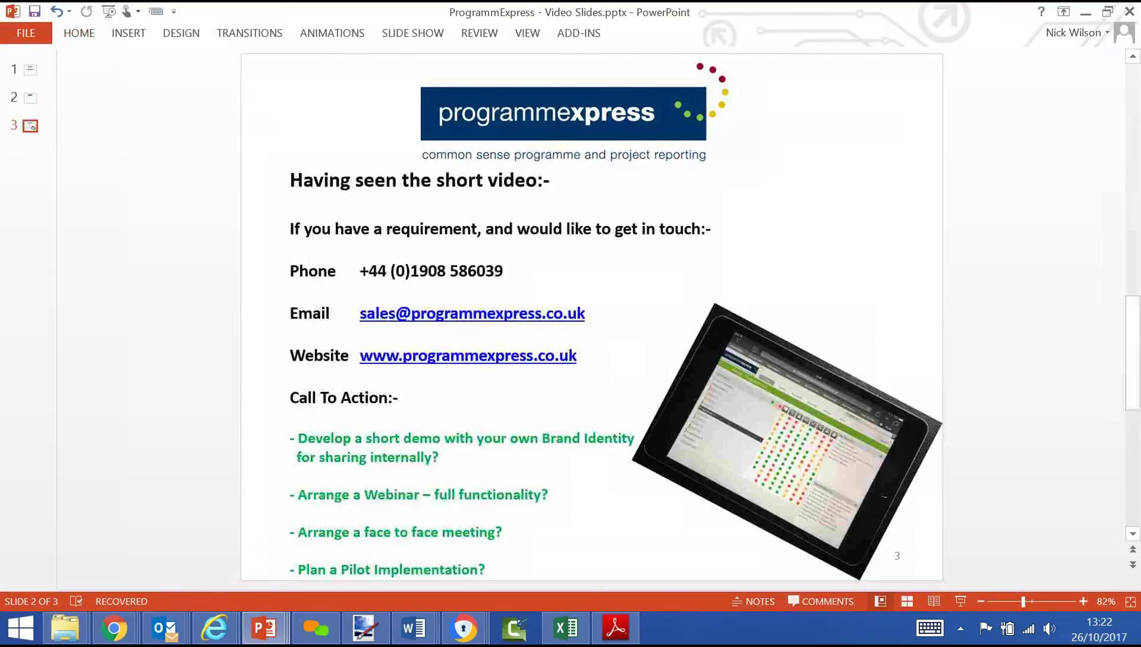